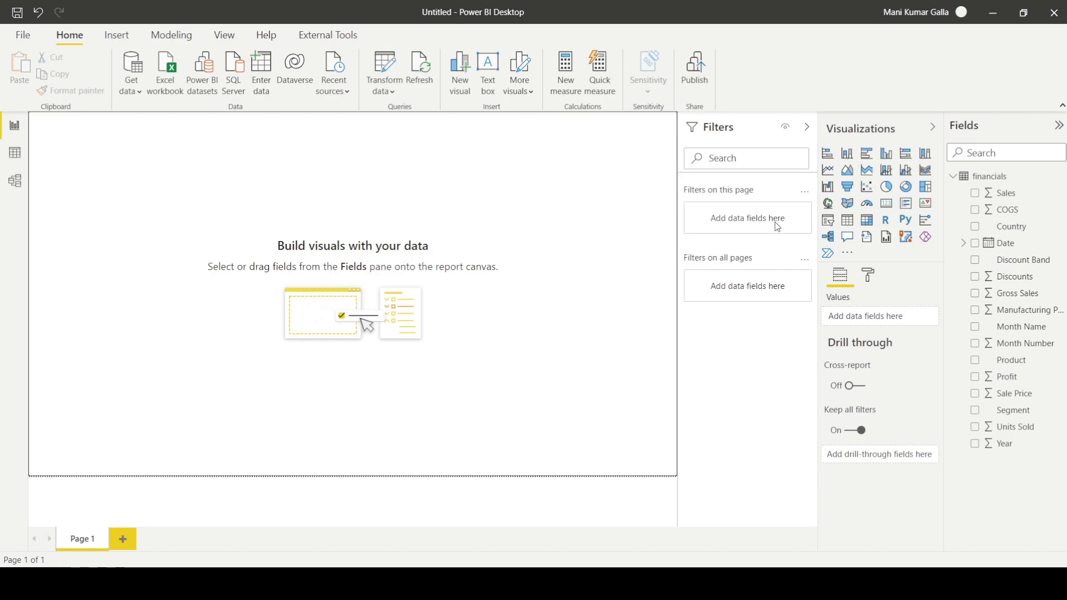
Step: Add a slicer for the Country field near the upper left of the report page and select Germany in it
{"action": "left_click_drag", "start_coordinate": [1011, 228], "coordinate": [264, 222]}
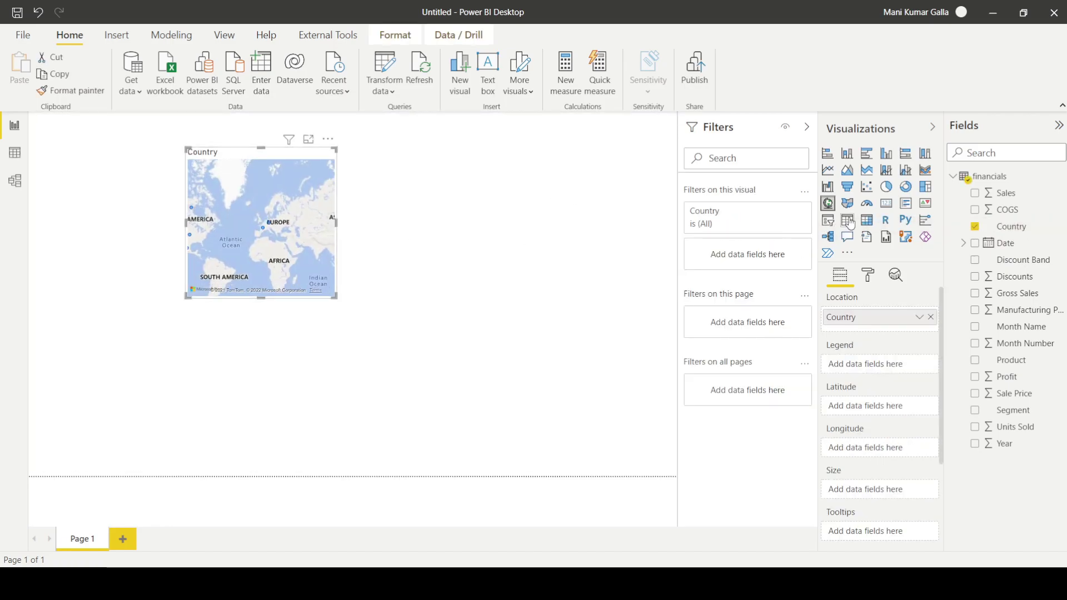
{"action": "left_click", "coordinate": [827, 221]}
{"action": "left_click_drag", "start_coordinate": [265, 269], "coordinate": [141, 292]}
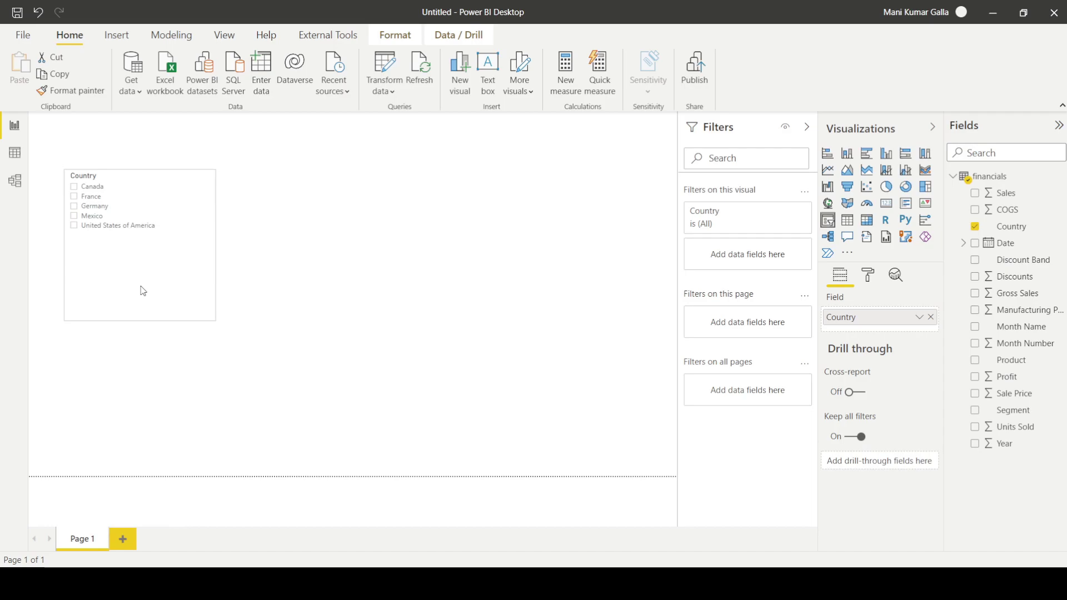
{"action": "left_click", "coordinate": [92, 191]}
{"action": "left_click", "coordinate": [99, 210]}
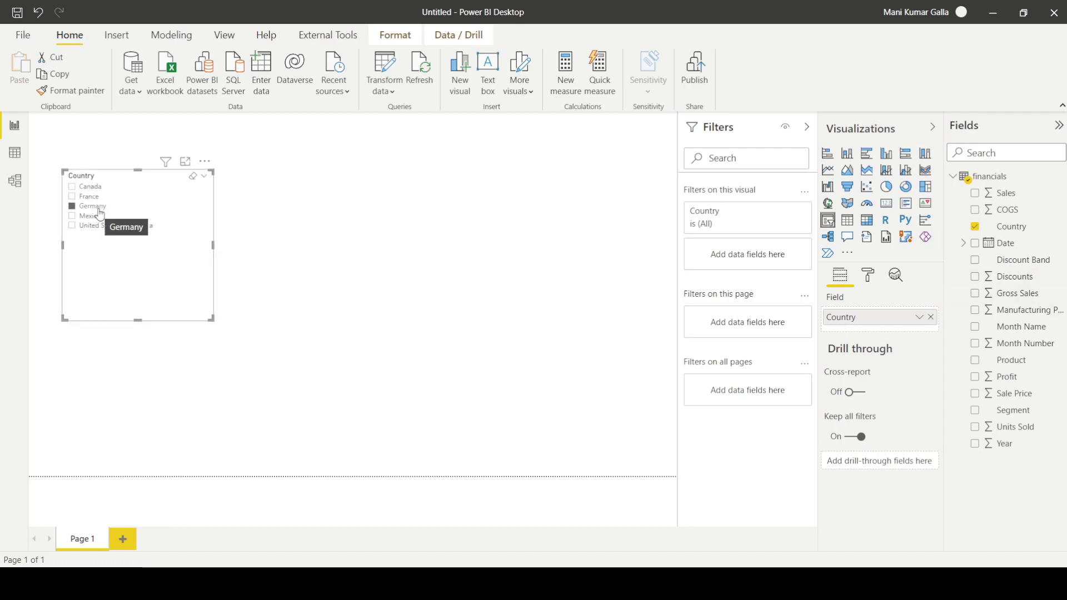
{"action": "left_click", "coordinate": [322, 281]}
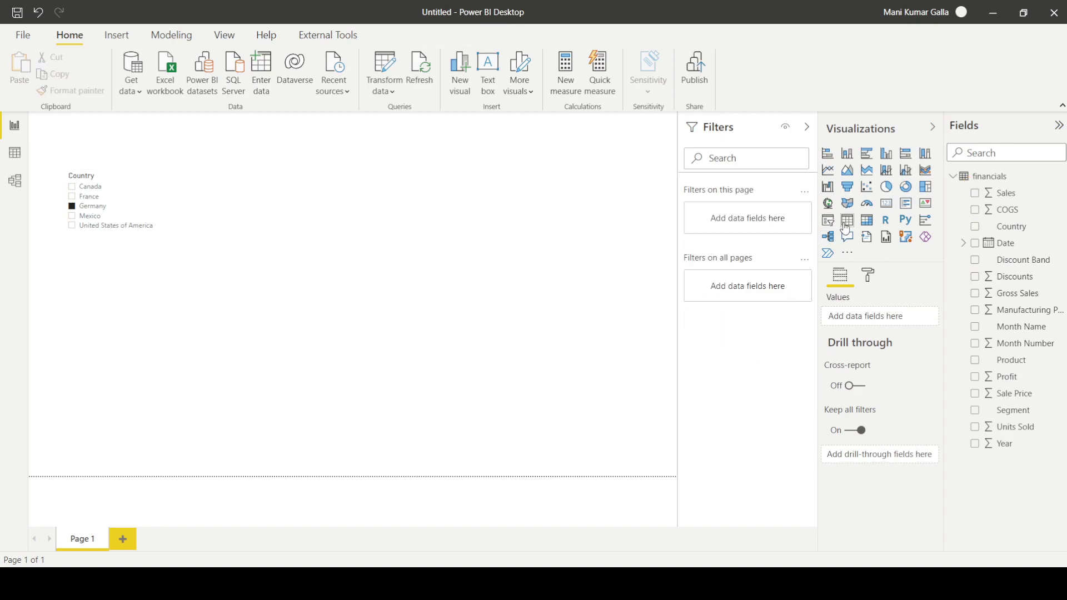
Step: Add a table visual showing the Country field and place it beside the slicer
{"action": "left_click", "coordinate": [846, 220]}
{"action": "left_click_drag", "start_coordinate": [152, 341], "coordinate": [428, 193]}
{"action": "left_click", "coordinate": [976, 227]}
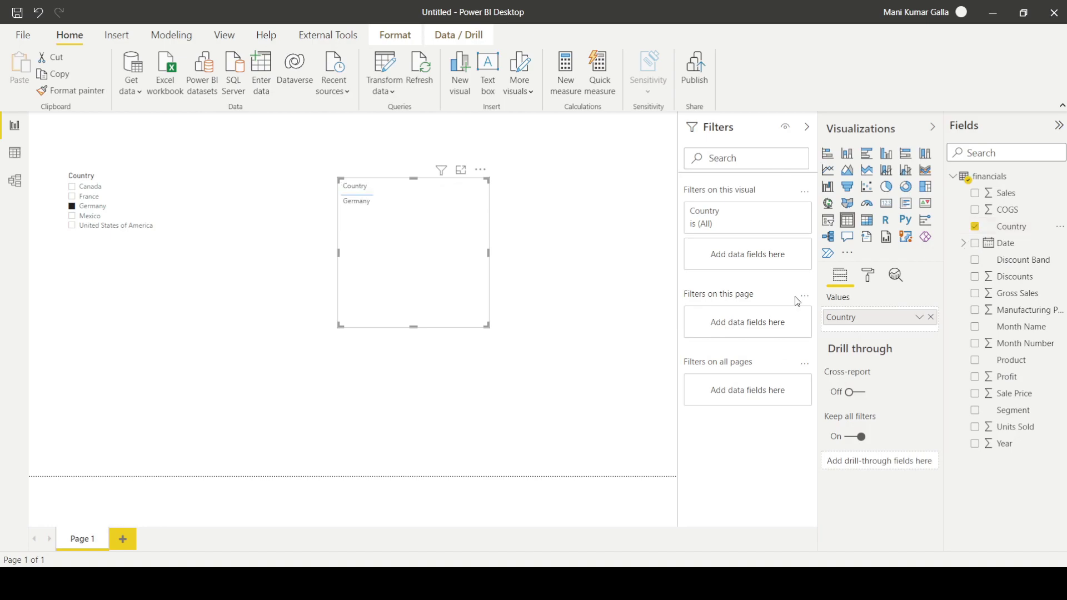
Step: Add Canada to the existing Germany selection in the Country slicer
{"action": "left_click", "coordinate": [90, 187], "text": "ctrl"}
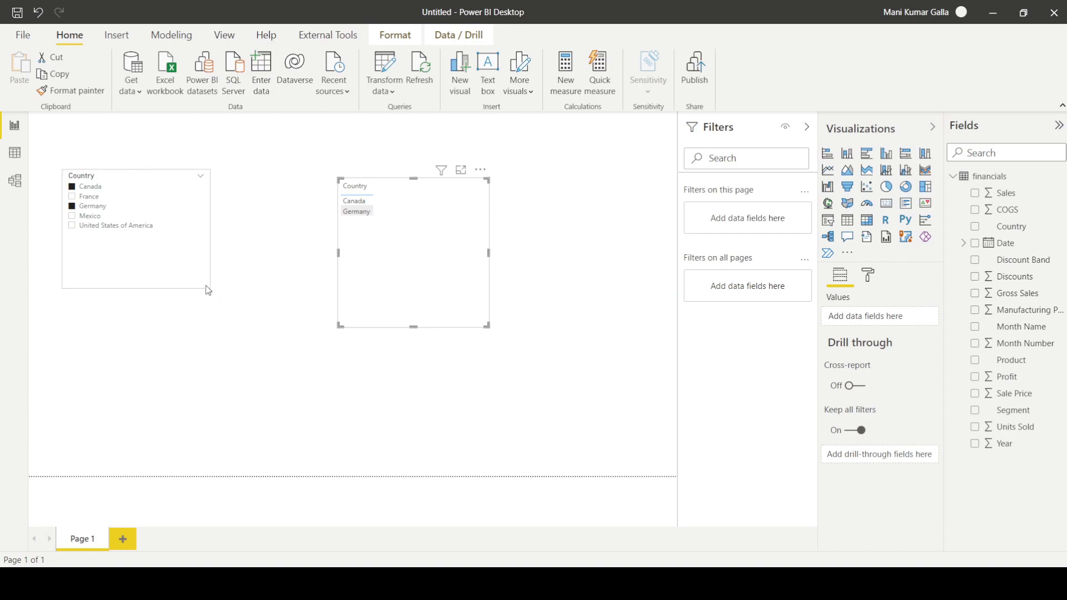
{"action": "left_click", "coordinate": [374, 277]}
{"action": "left_click", "coordinate": [379, 389]}
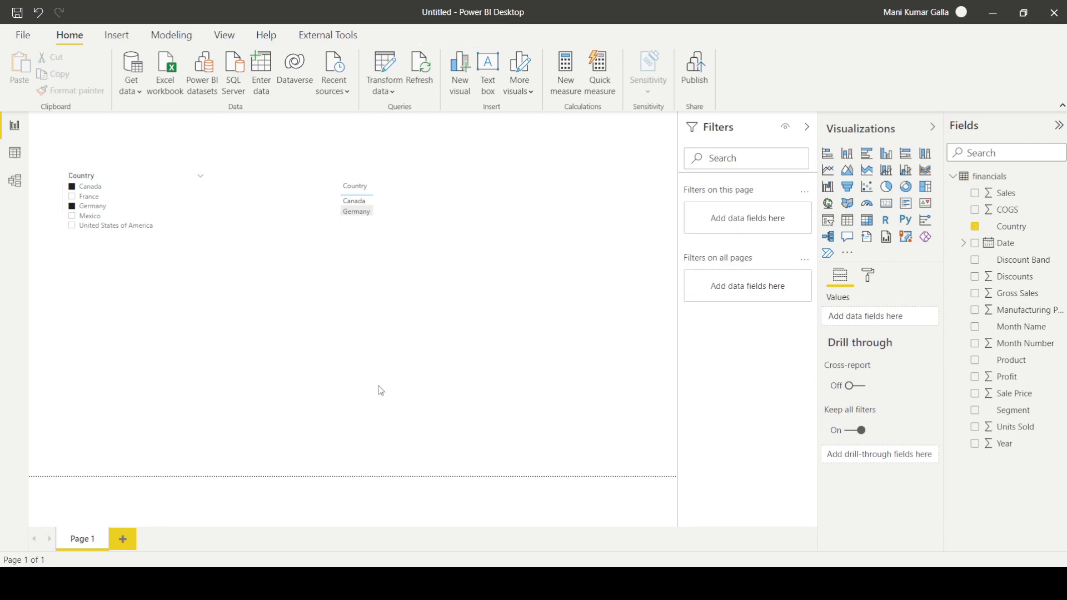
Step: Turn on the Country table's title with the text "Selected Countries" and move the table slightly down and toward the slicer
{"action": "left_click", "coordinate": [405, 273]}
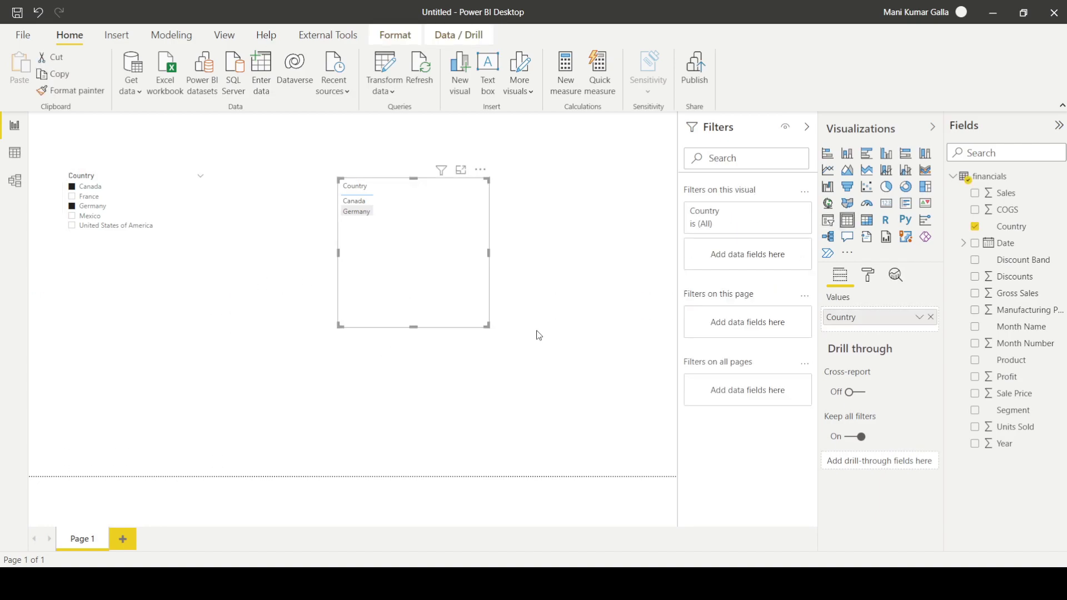
{"action": "left_click", "coordinate": [868, 275]}
{"action": "scroll", "coordinate": [856, 461], "scroll_direction": "down", "scroll_amount": 3}
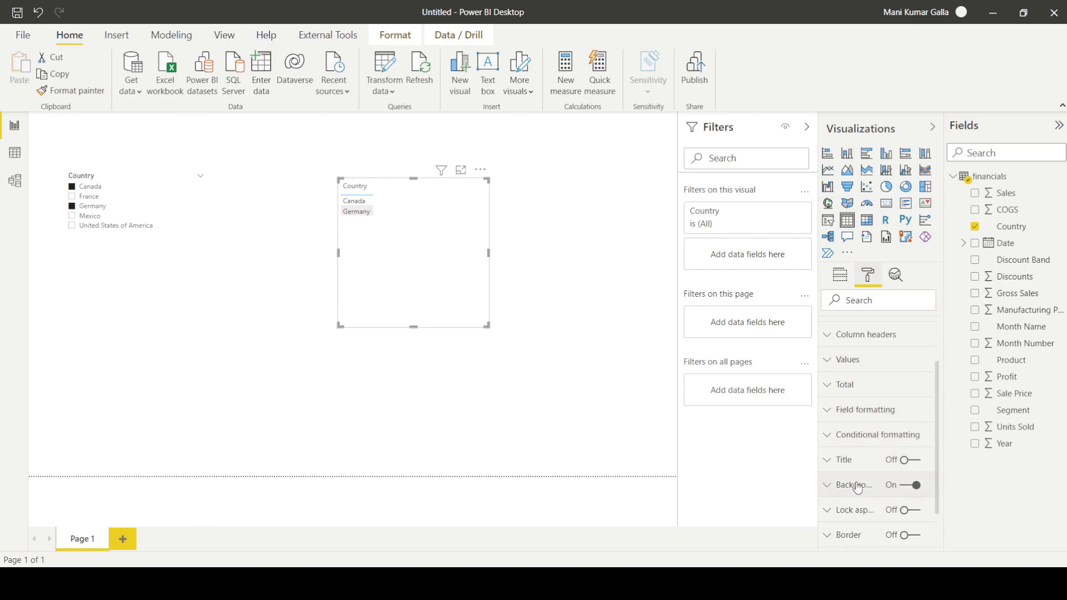
{"action": "left_click", "coordinate": [904, 457]}
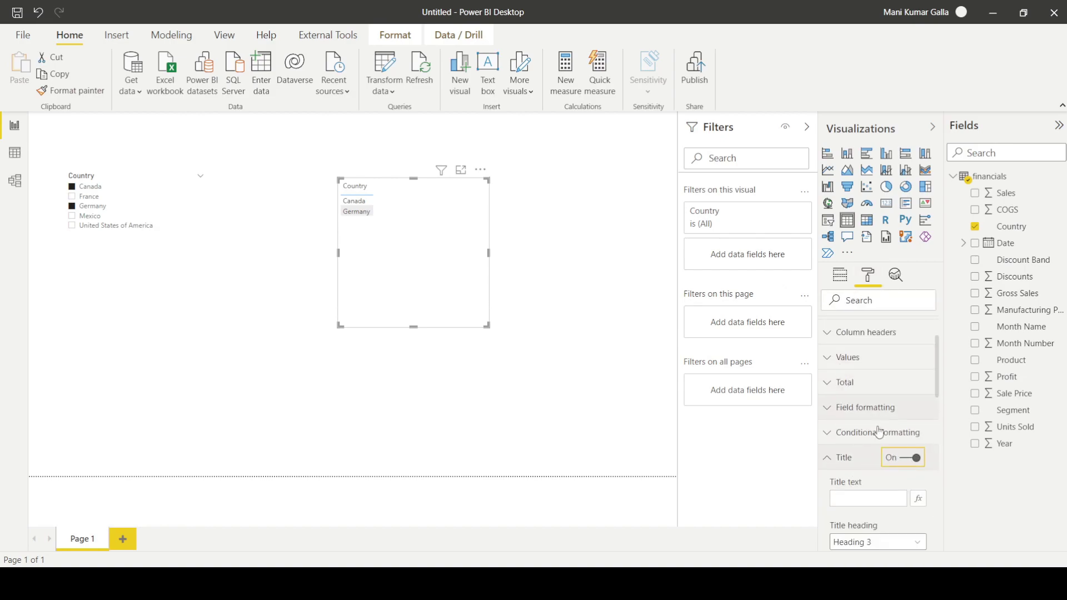
{"action": "scroll", "coordinate": [866, 470], "scroll_direction": "down", "scroll_amount": 1}
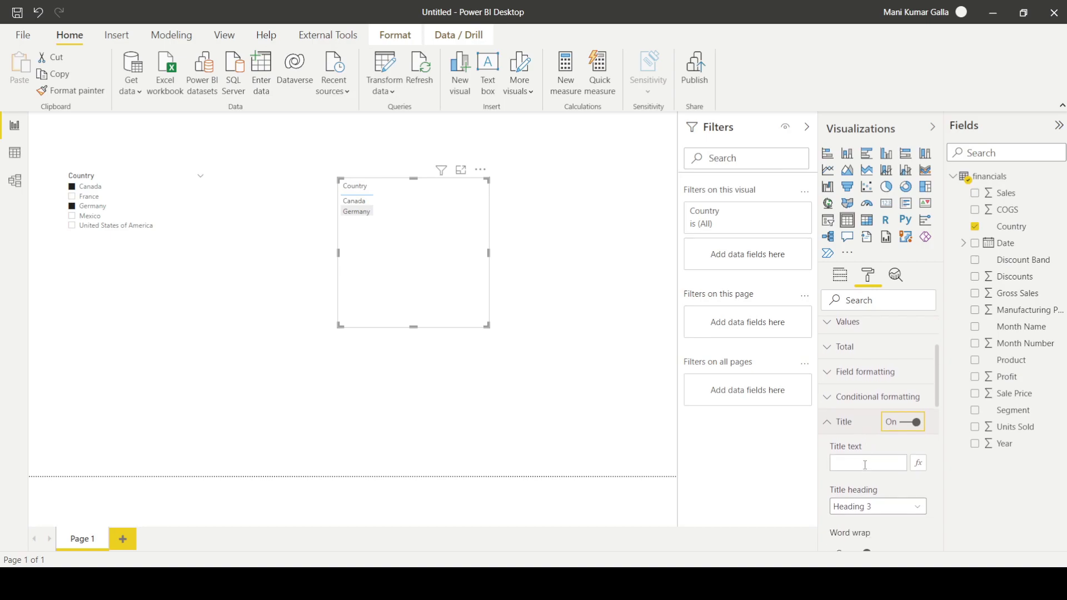
{"action": "left_click", "coordinate": [865, 465]}
{"action": "type", "text": "Selected Countries"}
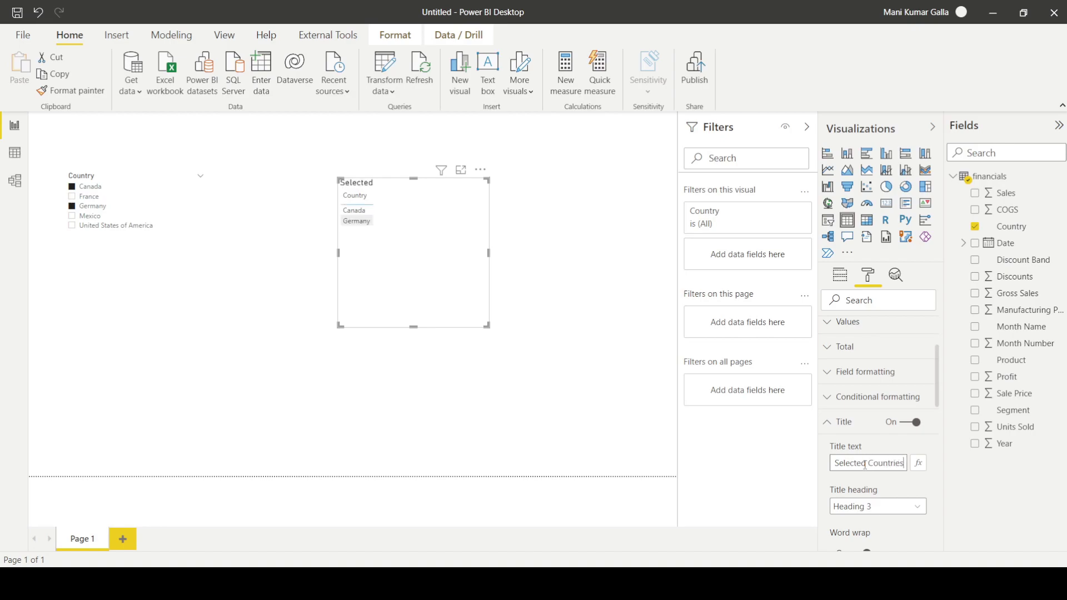
{"action": "left_click", "coordinate": [469, 305]}
{"action": "left_click_drag", "start_coordinate": [469, 305], "coordinate": [445, 318]}
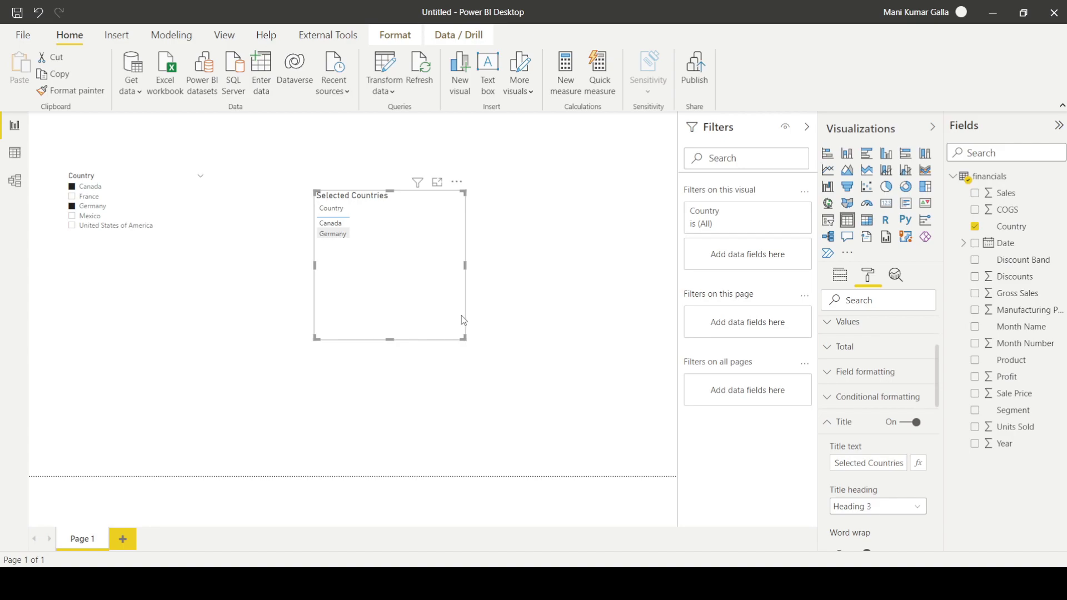
Step: Change the table's title text to "Selected Country" and select only Canada in the Country slicer
{"action": "left_click_drag", "start_coordinate": [894, 459], "coordinate": [915, 469]}
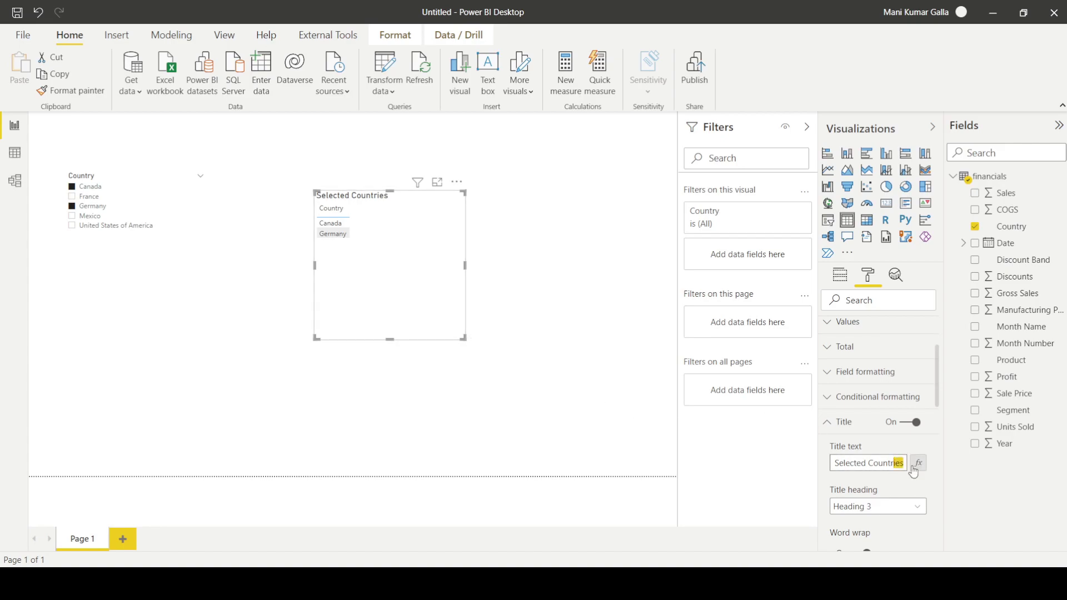
{"action": "type", "text": "y"}
{"action": "left_click", "coordinate": [102, 206]}
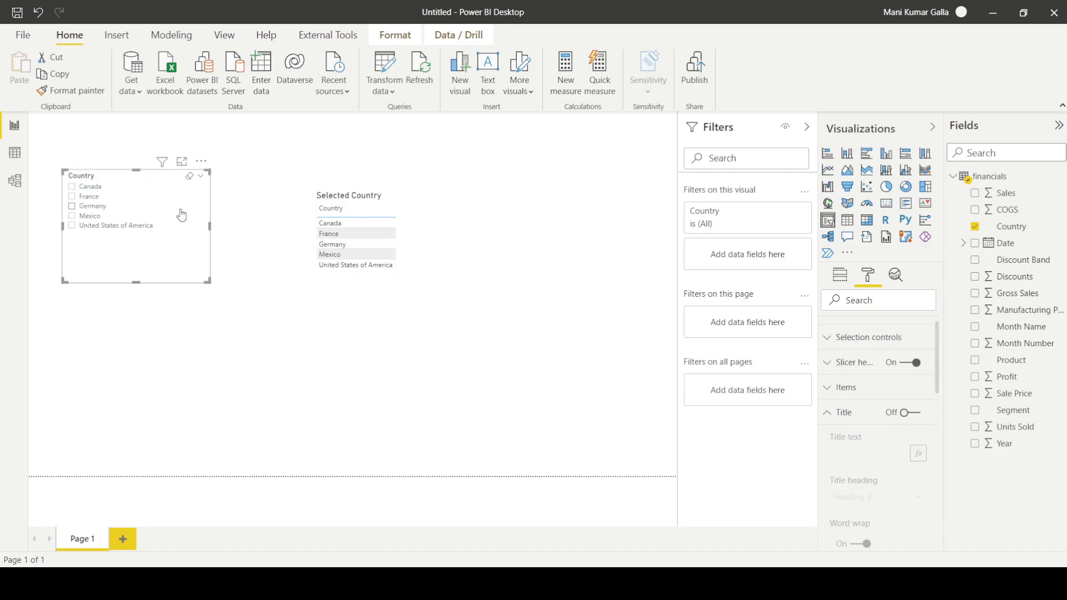
{"action": "left_click", "coordinate": [93, 187]}
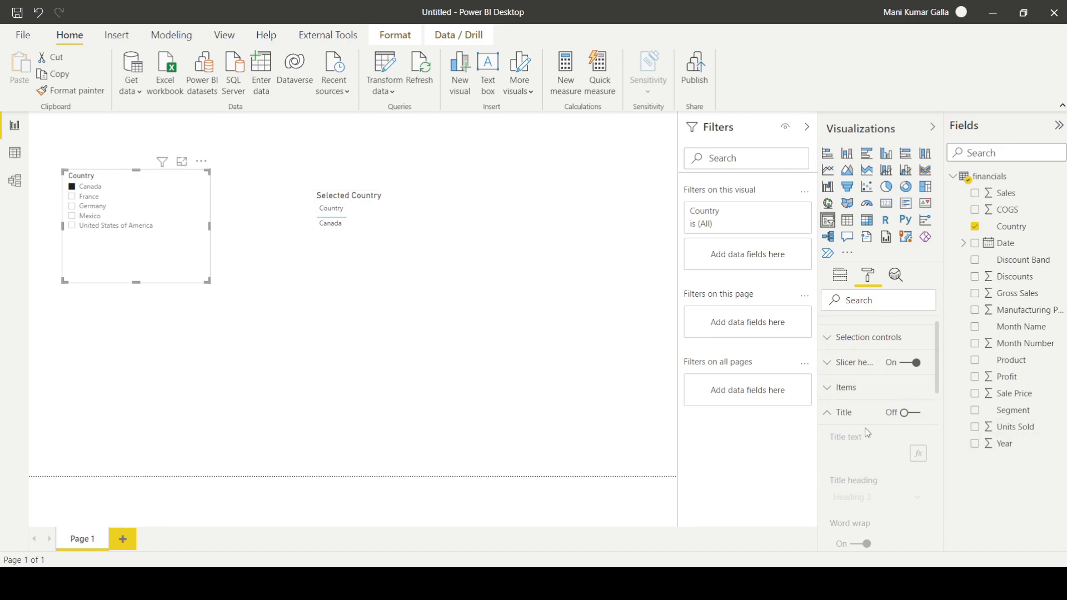
Step: Create a new measure named Title1 in the financials table, beginning its formula with "Selected Country :" &
{"action": "left_click", "coordinate": [409, 245]}
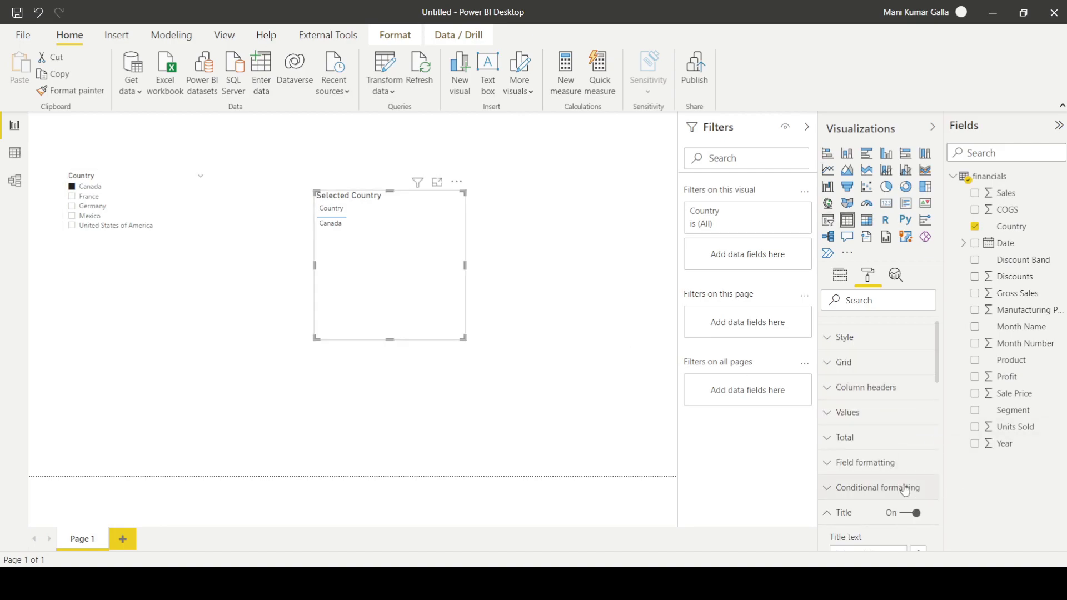
{"action": "scroll", "coordinate": [857, 459], "scroll_direction": "down", "scroll_amount": 2}
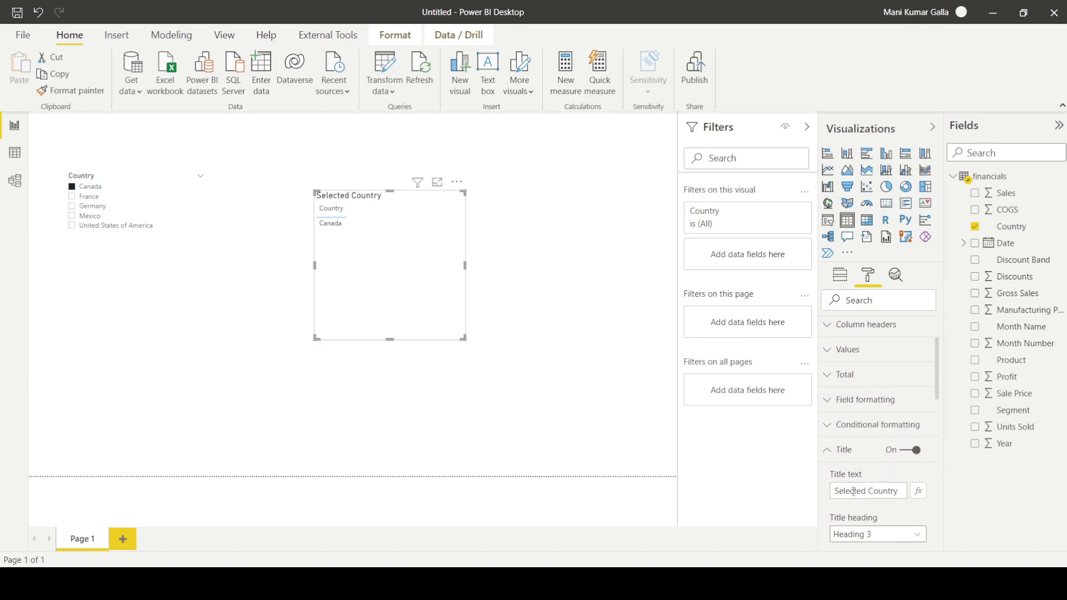
{"action": "left_click", "coordinate": [881, 481]}
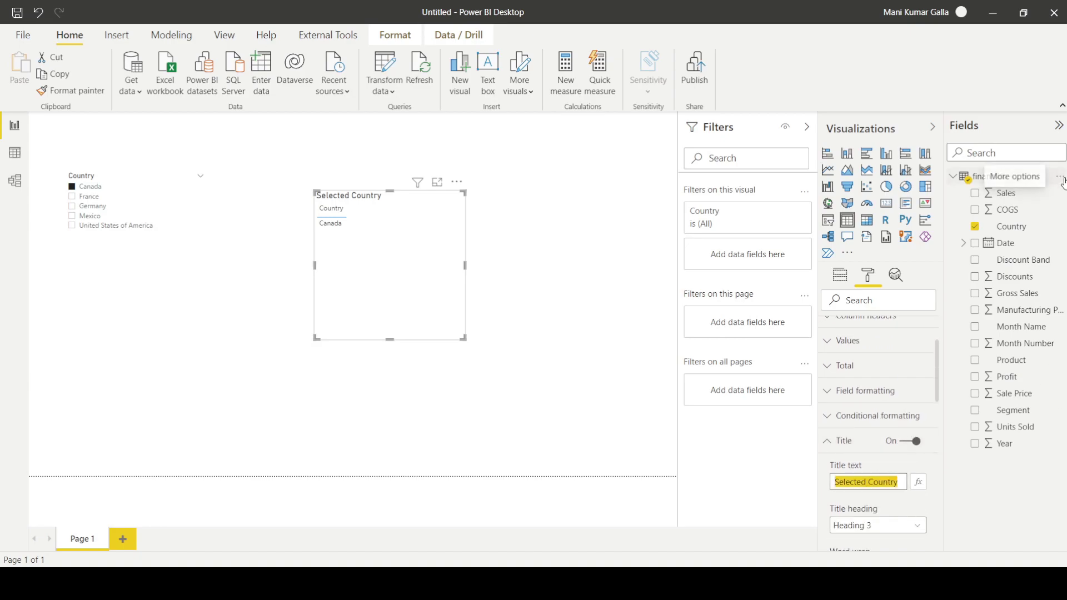
{"action": "left_click", "coordinate": [1059, 178]}
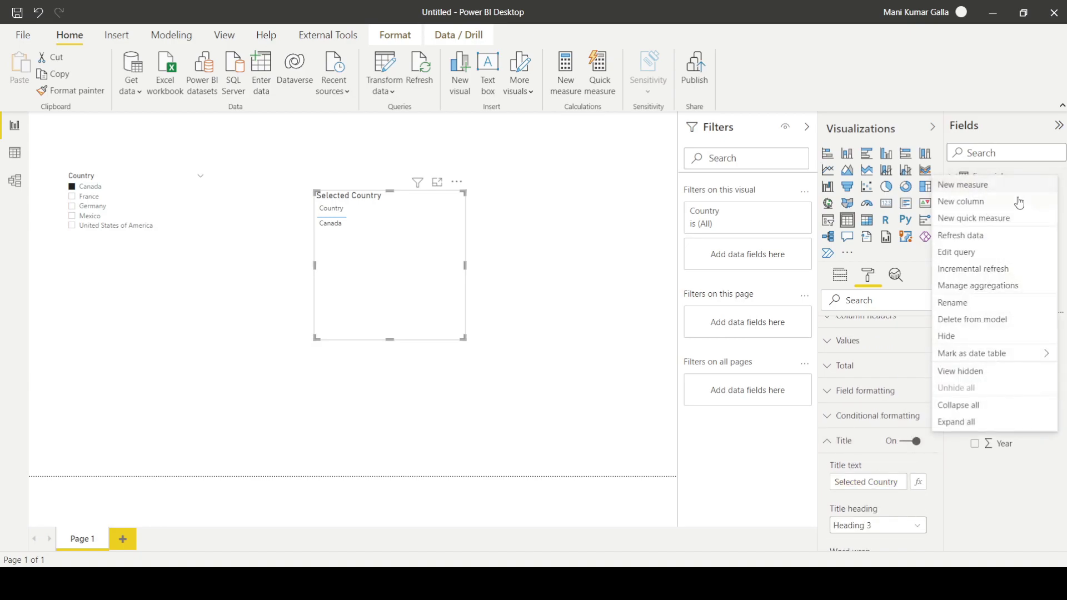
{"action": "left_click", "coordinate": [966, 186]}
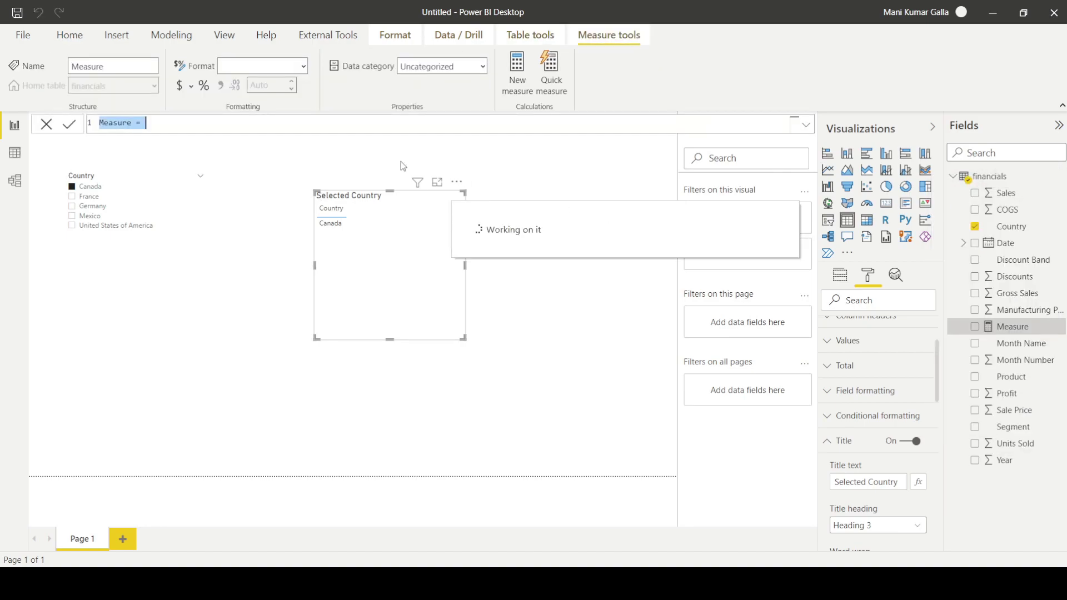
{"action": "type", "text": "To"}
{"action": "key", "text": "BackSpace"}
{"action": "type", "text": "itle1"}
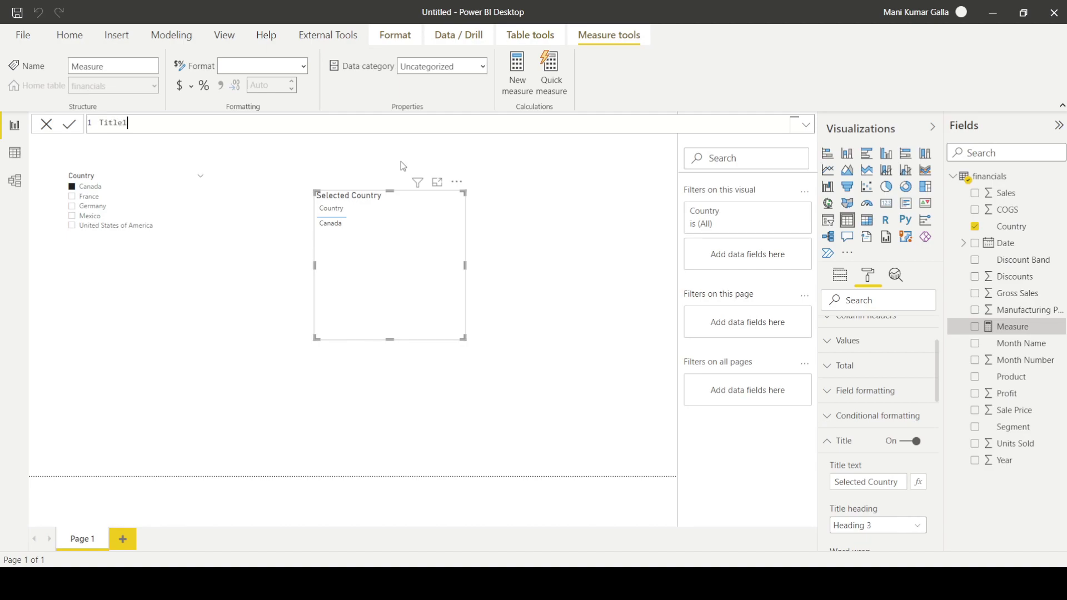
{"action": "type", "text": " ="}
{"action": "type", "text": "\"Selected Country :\" &"}
Step: Complete the Title1 formula with SELECTEDVALUE(financials[Country]) and commit the measure
{"action": "type", "text": "Se"}
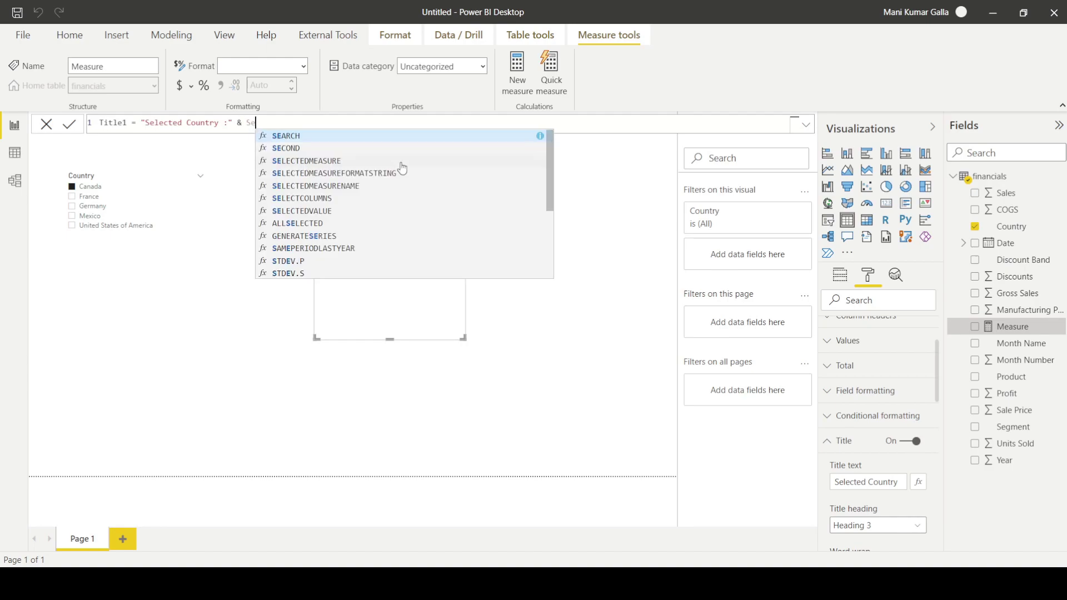
{"action": "type", "text": "lected"}
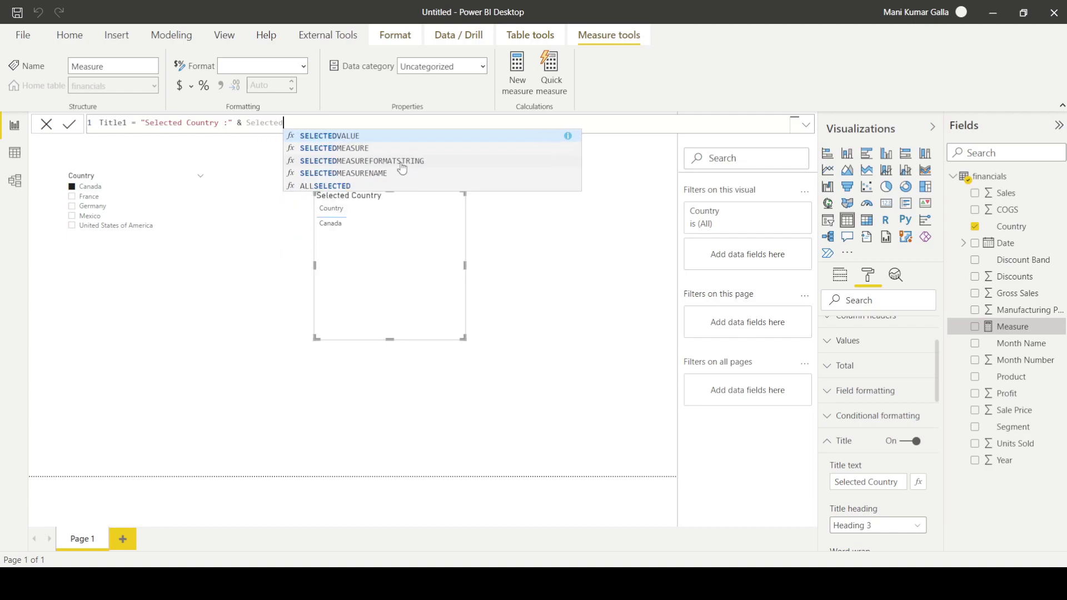
{"action": "key", "text": "Tab"}
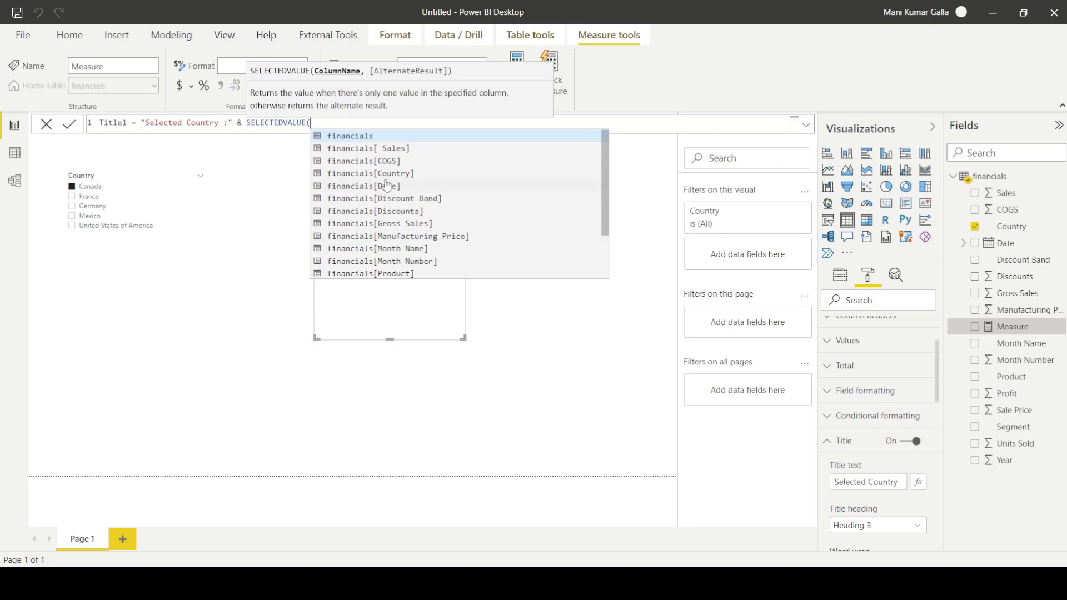
{"action": "left_click", "coordinate": [389, 174]}
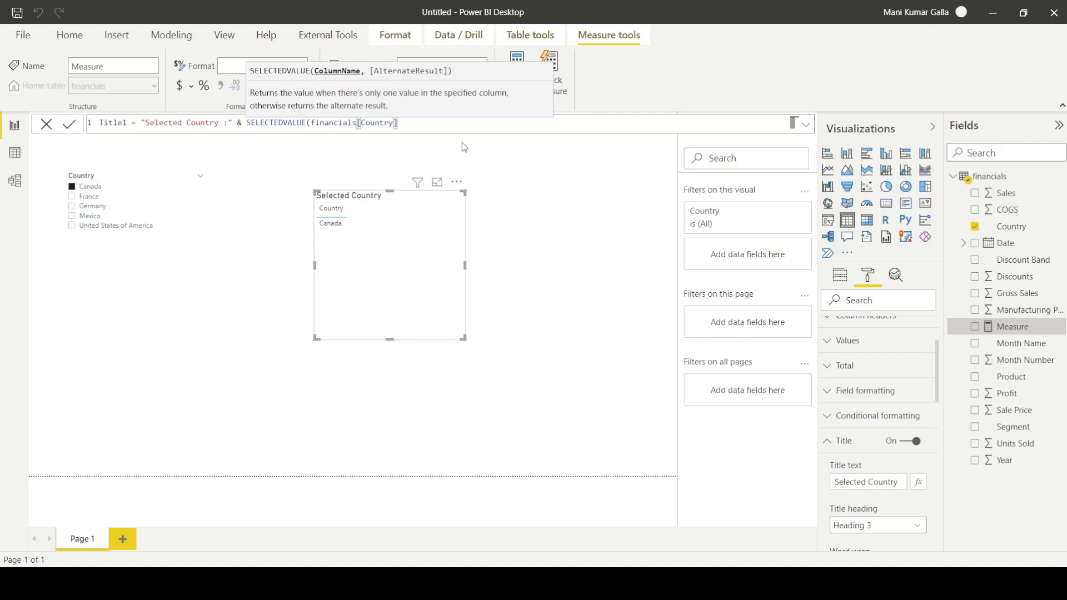
{"action": "type", "text": ")"}
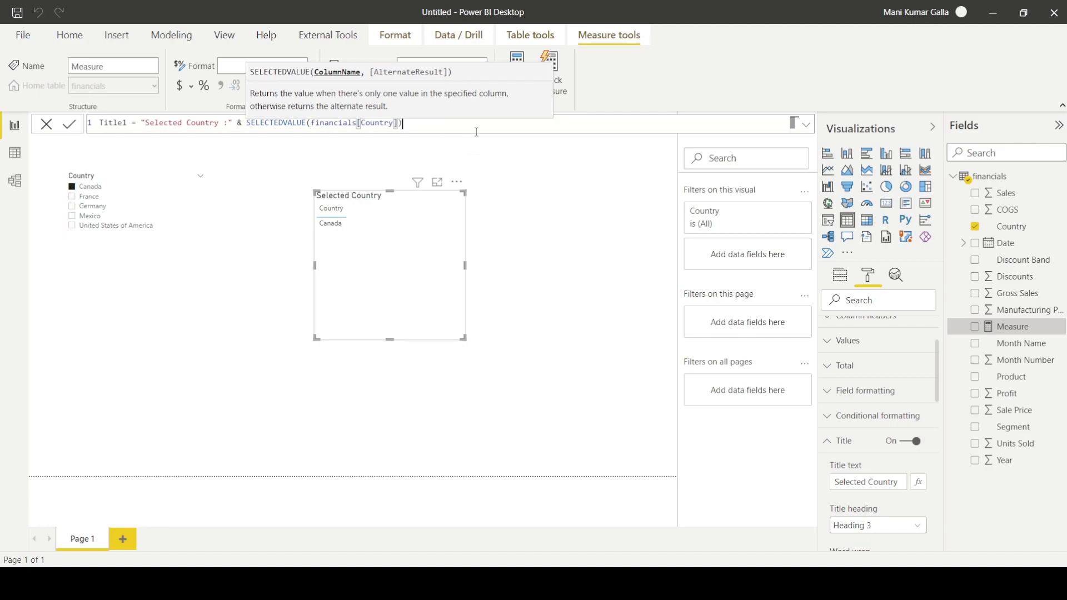
{"action": "key", "text": "Return"}
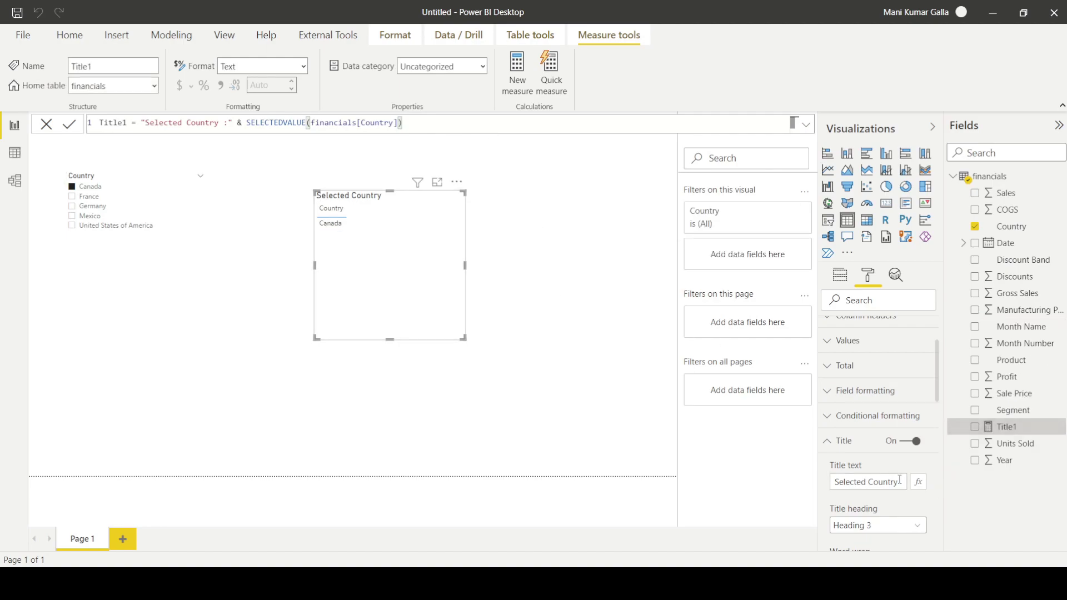
Step: Place the Title1 measure on the page below the Country table and show it as a table visual
{"action": "scroll", "coordinate": [899, 477], "scroll_direction": "down", "scroll_amount": 2}
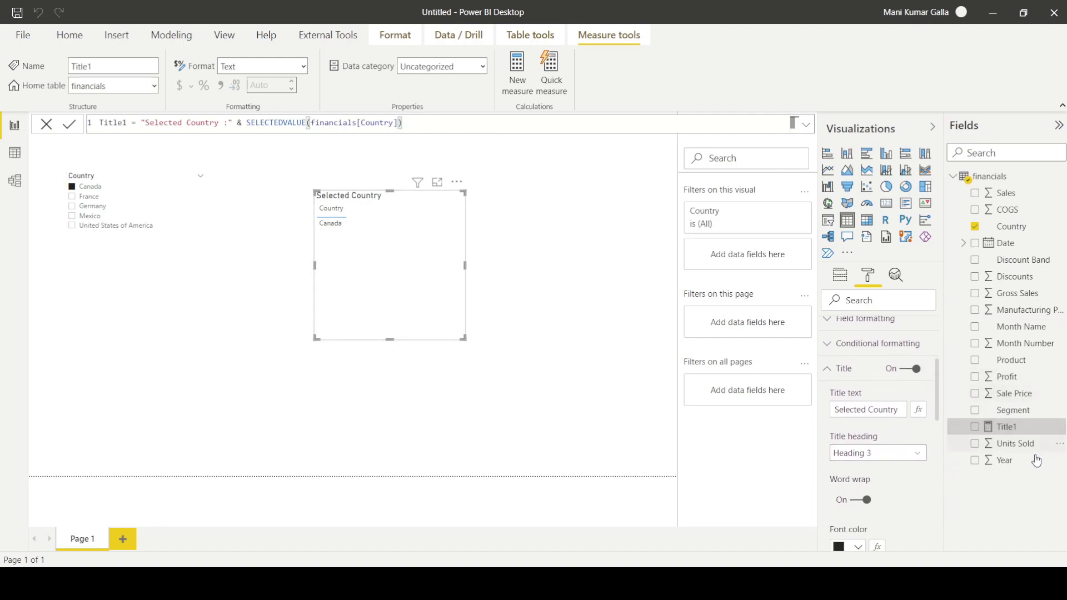
{"action": "left_click_drag", "start_coordinate": [1012, 428], "coordinate": [411, 421]}
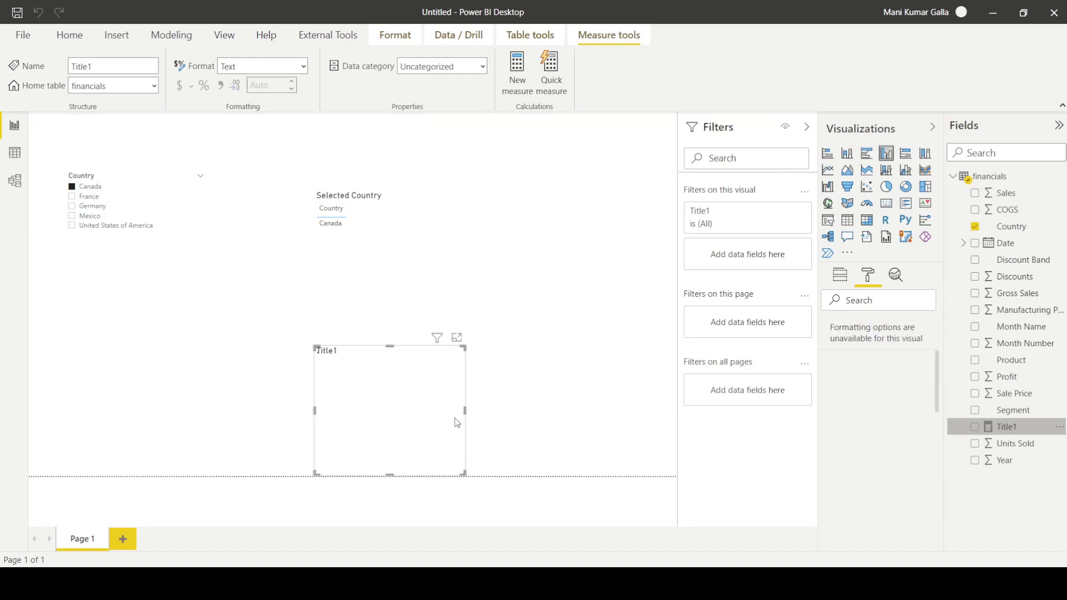
{"action": "left_click", "coordinate": [846, 220]}
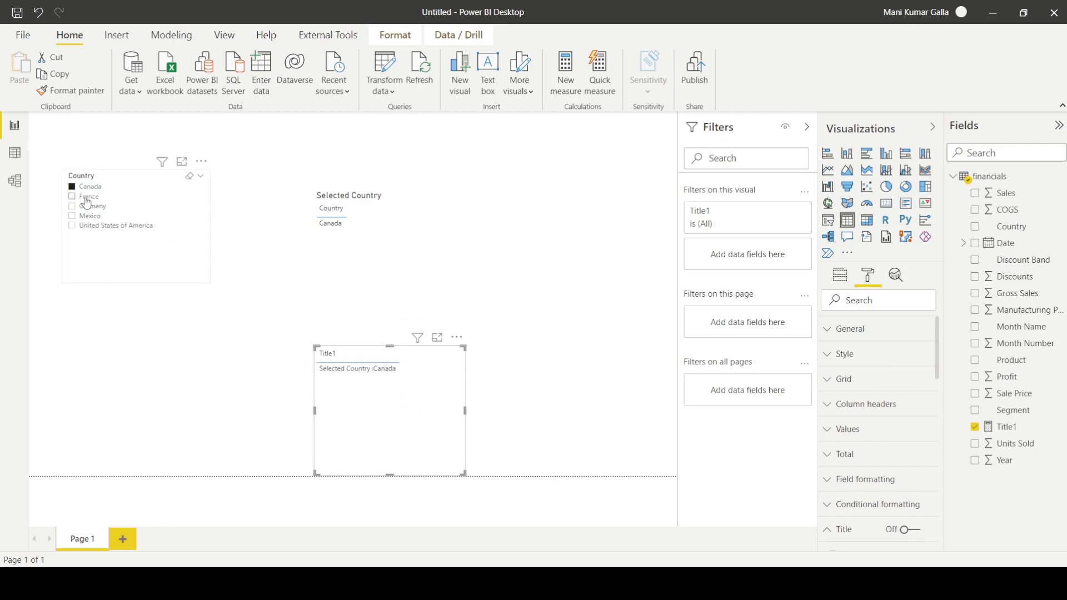
Step: Test the Title1 measure by adding France to the slicer selection, and clear all slicer selections
{"action": "left_click", "coordinate": [87, 198], "text": "ctrl"}
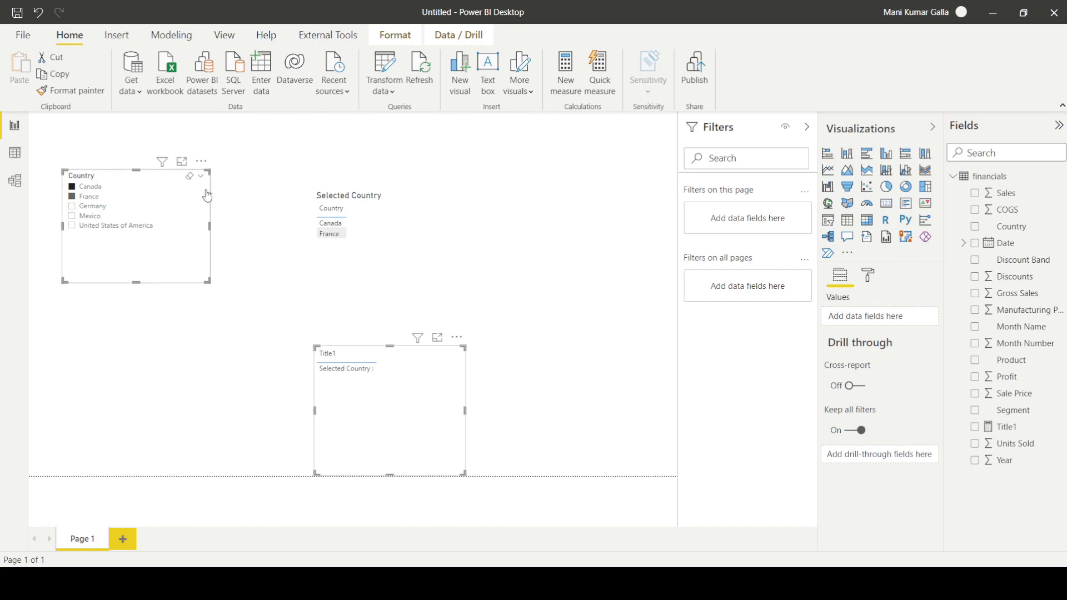
{"action": "left_click", "coordinate": [188, 182]}
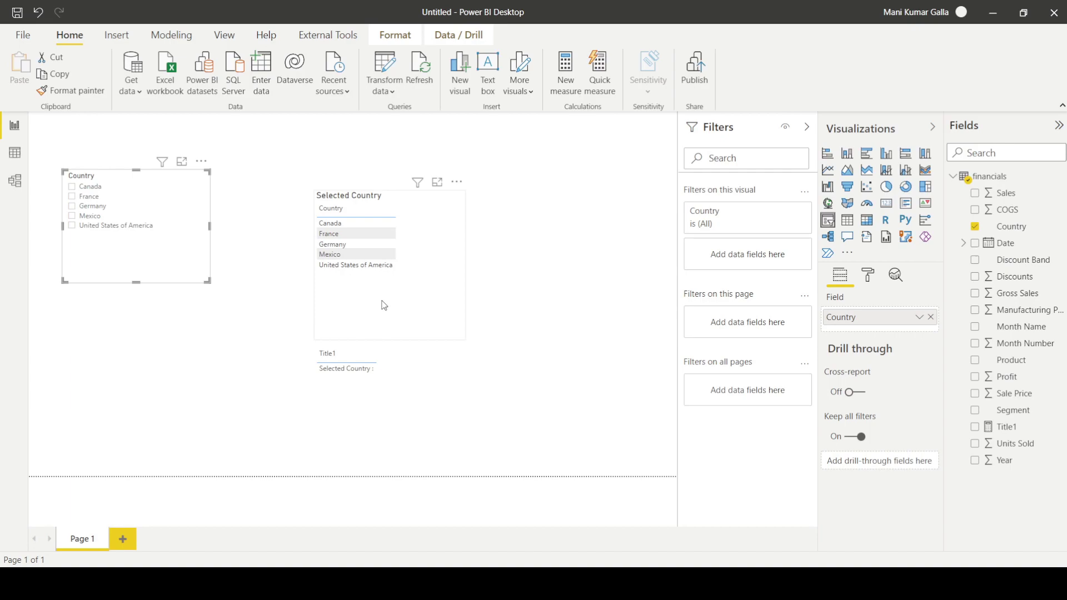
Step: Base the Country table's title text on the Title1 measure, using the Field value format style
{"action": "left_click", "coordinate": [426, 225]}
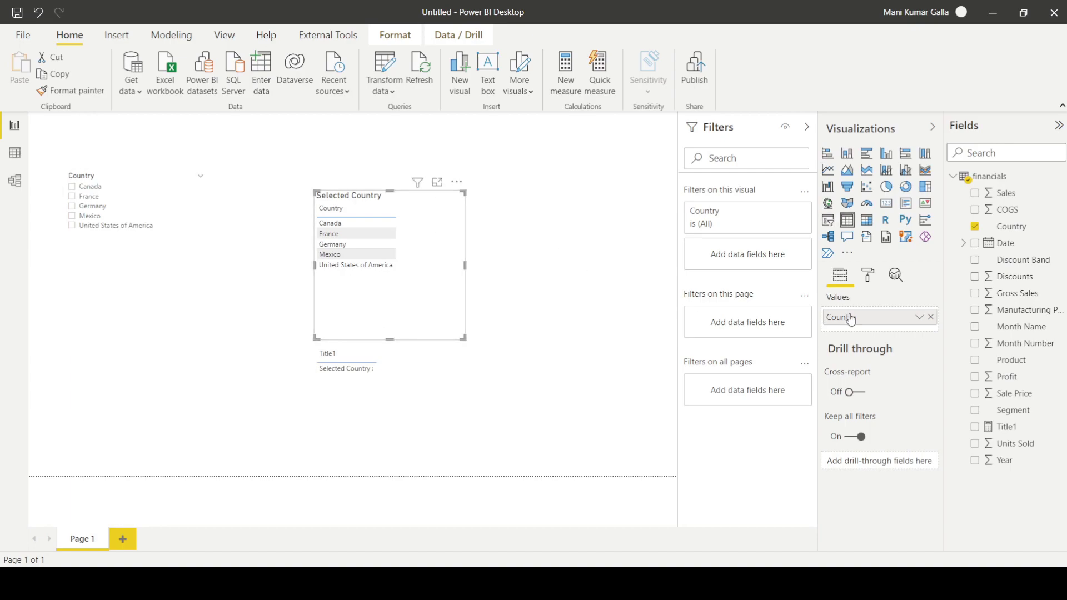
{"action": "left_click", "coordinate": [869, 282]}
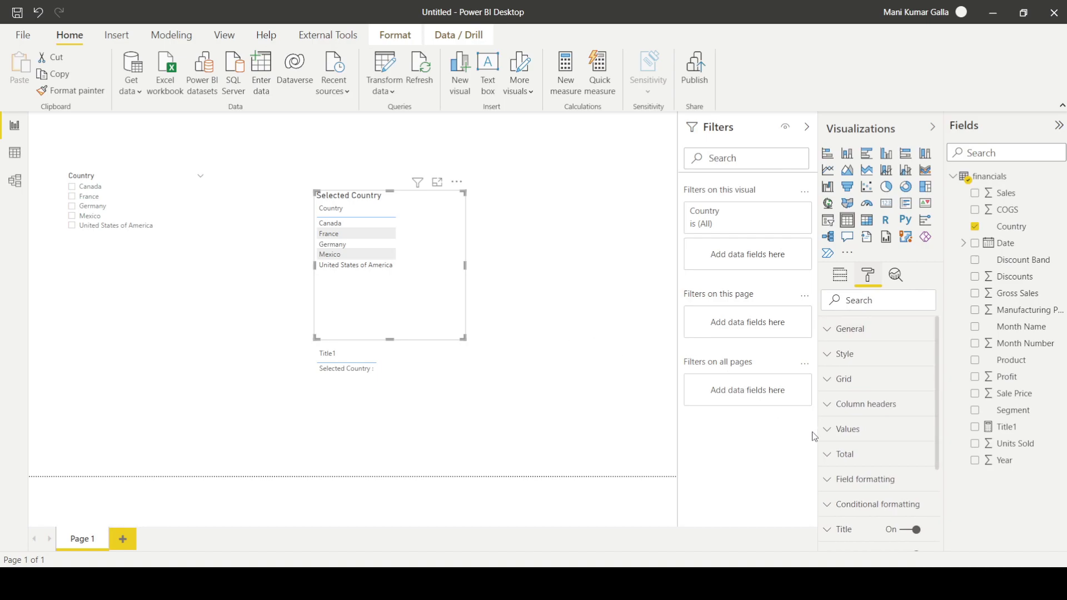
{"action": "scroll", "coordinate": [845, 454], "scroll_direction": "down", "scroll_amount": 3}
{"action": "left_click", "coordinate": [848, 433]}
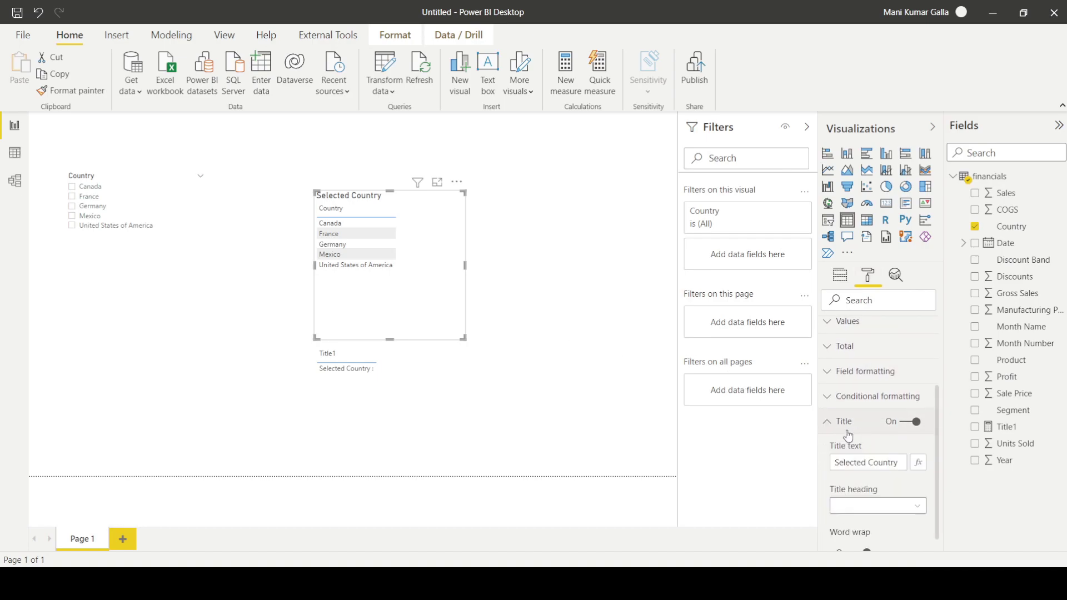
{"action": "scroll", "coordinate": [889, 461], "scroll_direction": "down", "scroll_amount": 1}
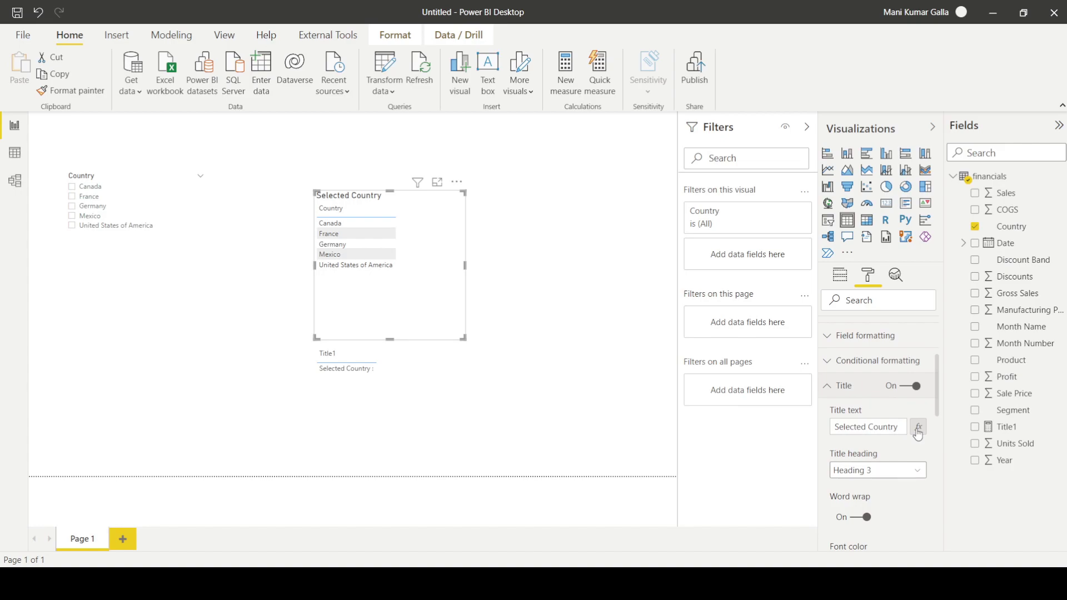
{"action": "left_click", "coordinate": [917, 433]}
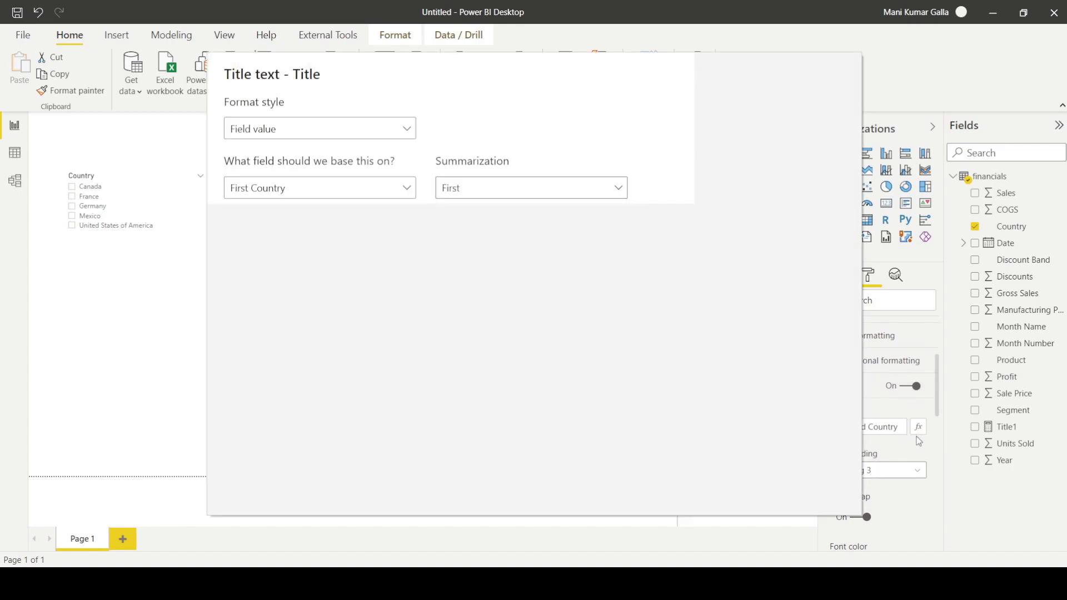
{"action": "left_click", "coordinate": [335, 193]}
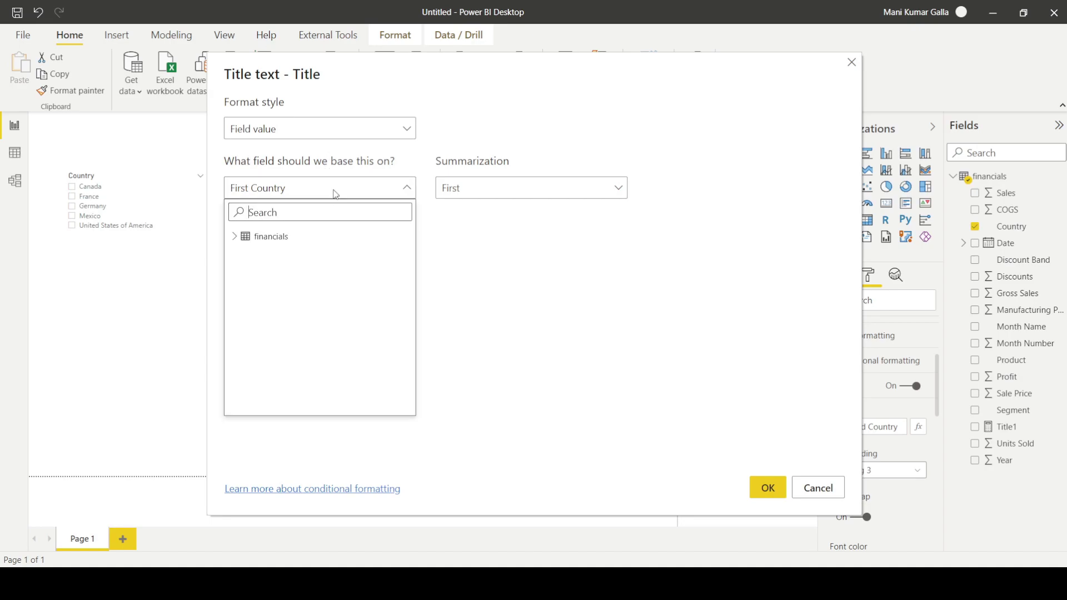
{"action": "type", "text": "tit"}
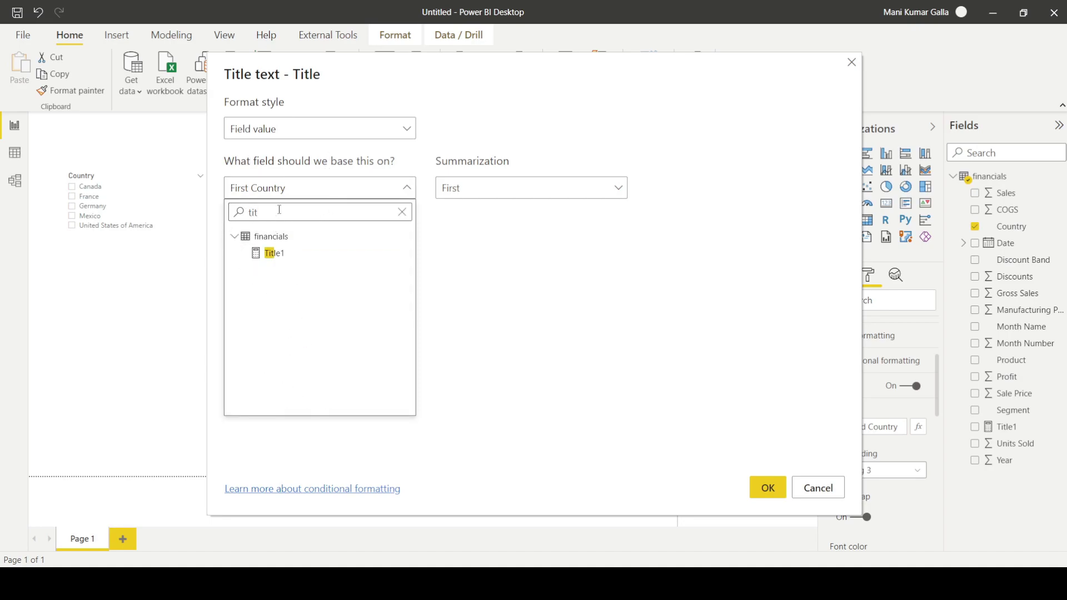
{"action": "left_click", "coordinate": [280, 251]}
{"action": "left_click", "coordinate": [767, 489]}
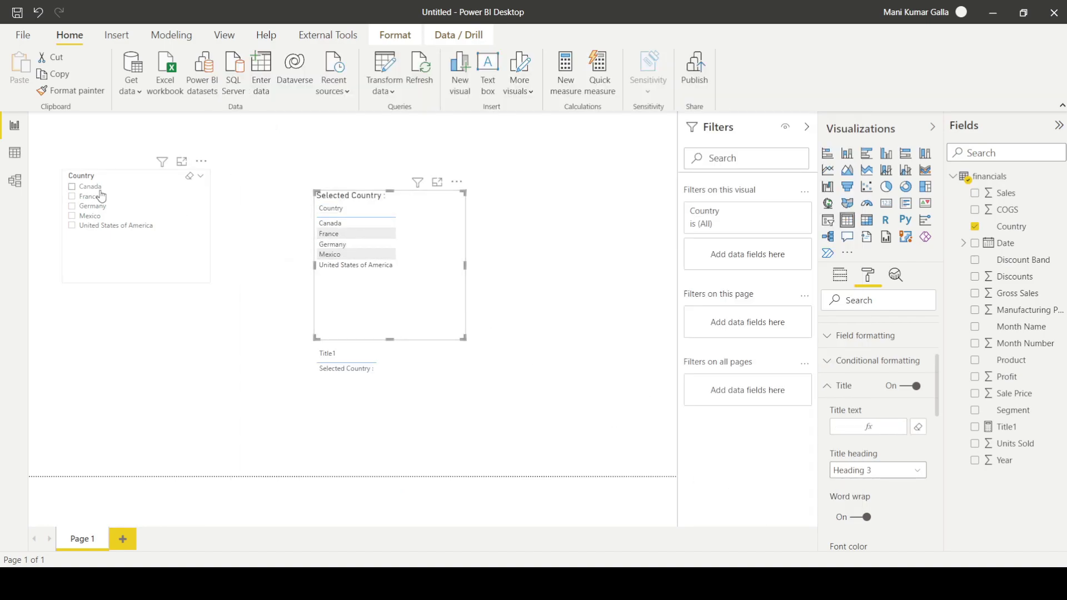
Step: Select Canada in the slicer and add a space after the colon in the Title1 formula's text
{"action": "left_click", "coordinate": [72, 186]}
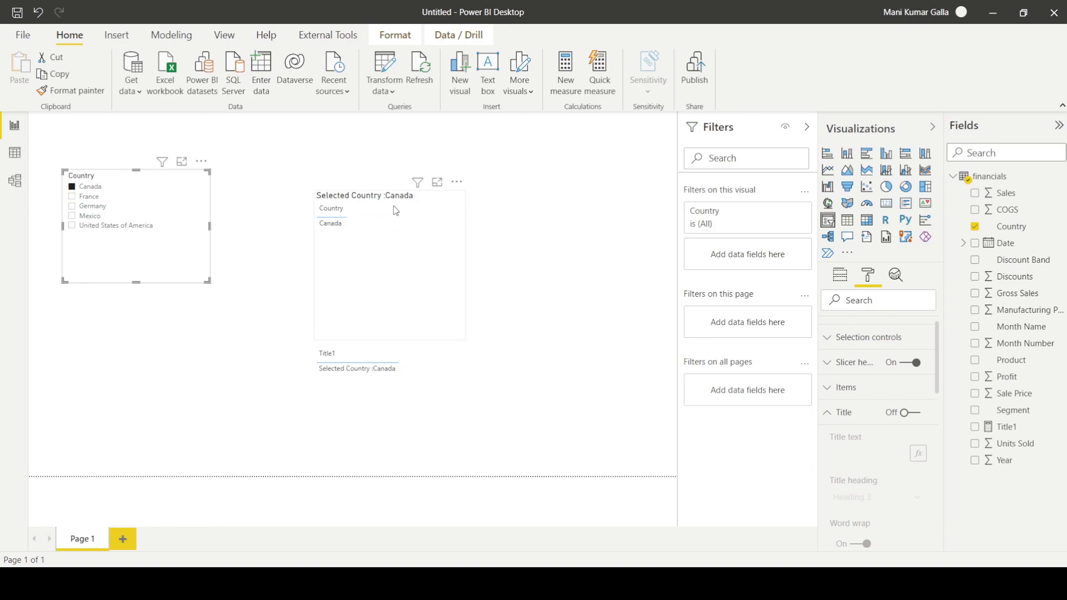
{"action": "left_click", "coordinate": [1015, 433]}
{"action": "left_click", "coordinate": [229, 123]}
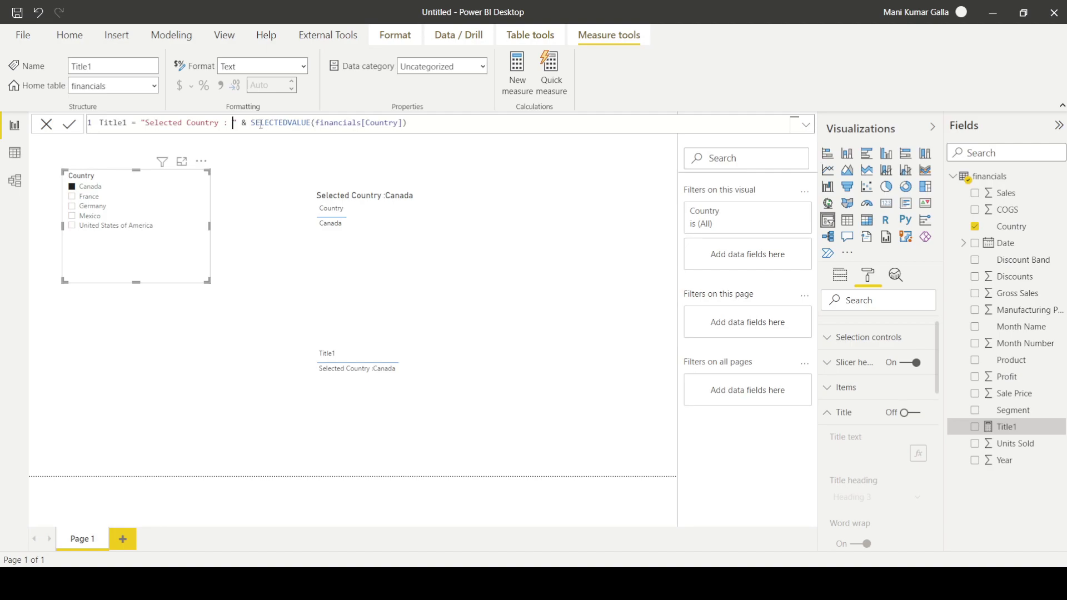
{"action": "key", "text": "Return"}
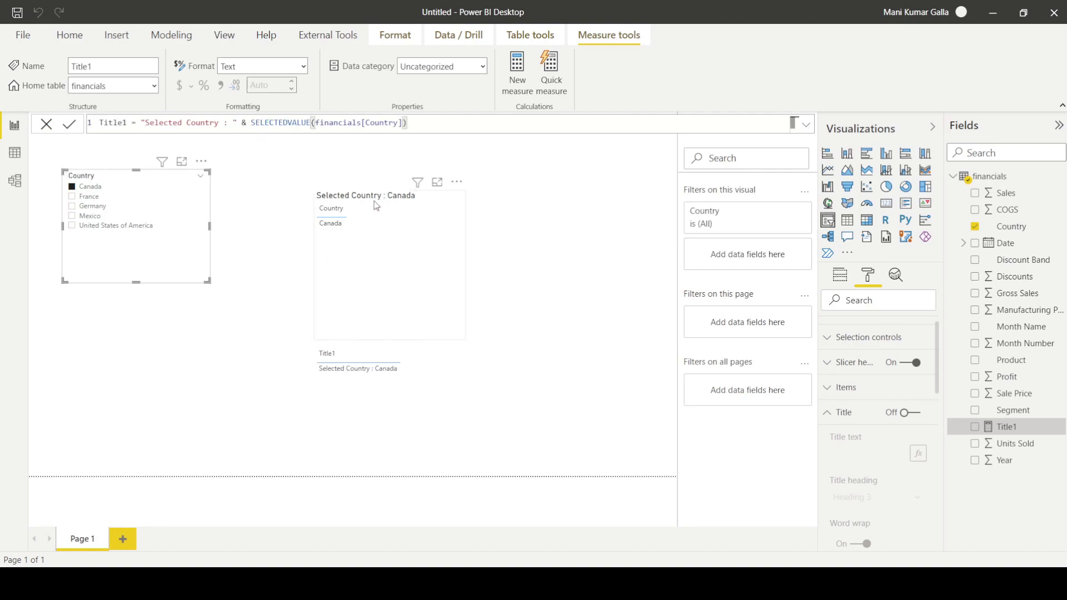
{"action": "left_click", "coordinate": [394, 238]}
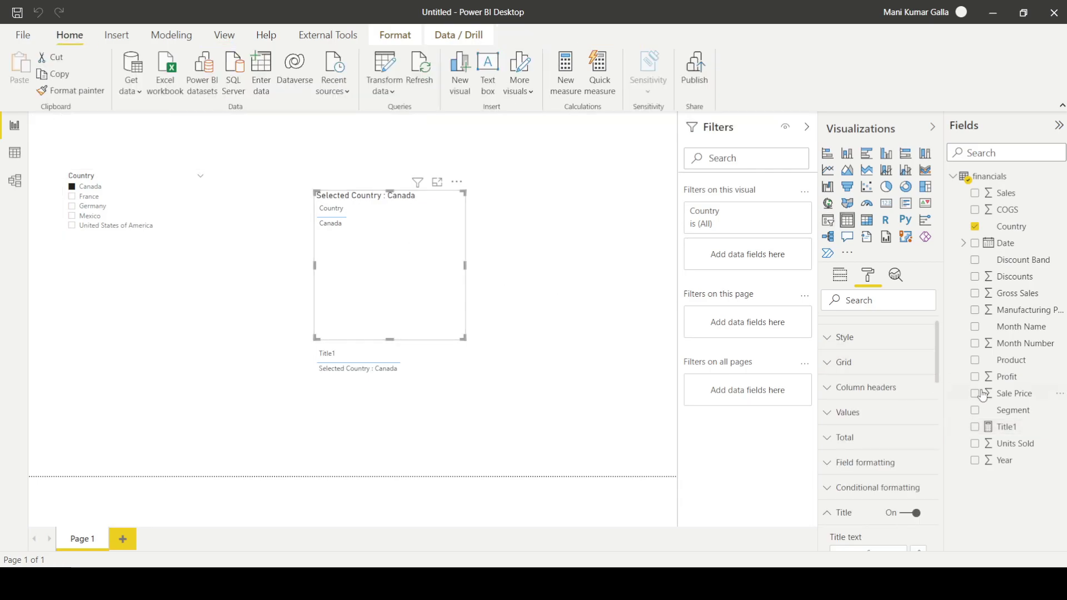
Step: Test the dynamic title by adding France to the slicer selection, and clear all slicer selections
{"action": "left_click", "coordinate": [1001, 430]}
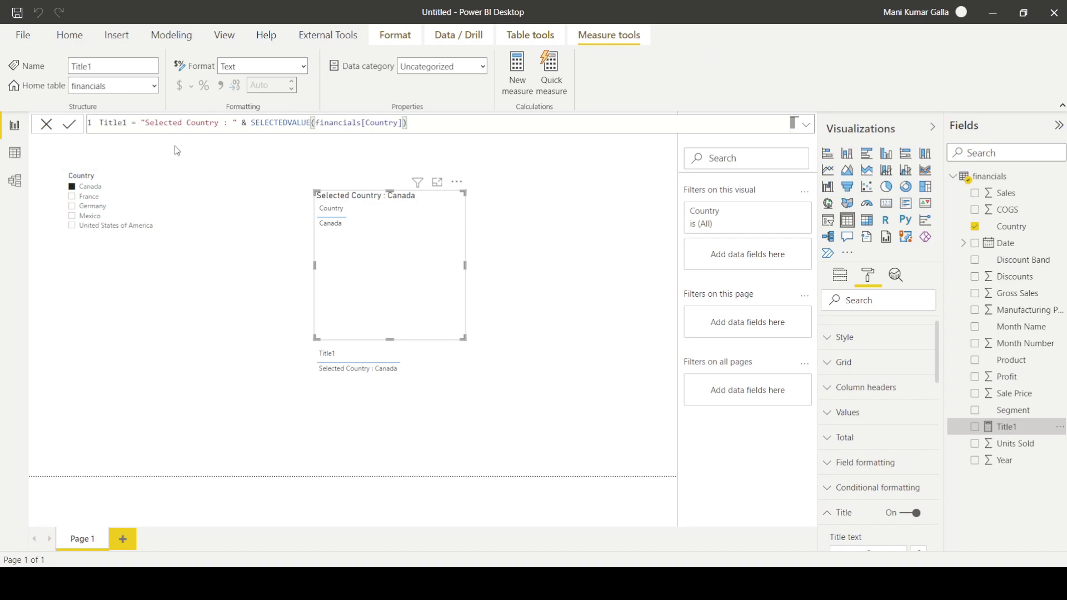
{"action": "left_click", "coordinate": [91, 198], "text": "ctrl"}
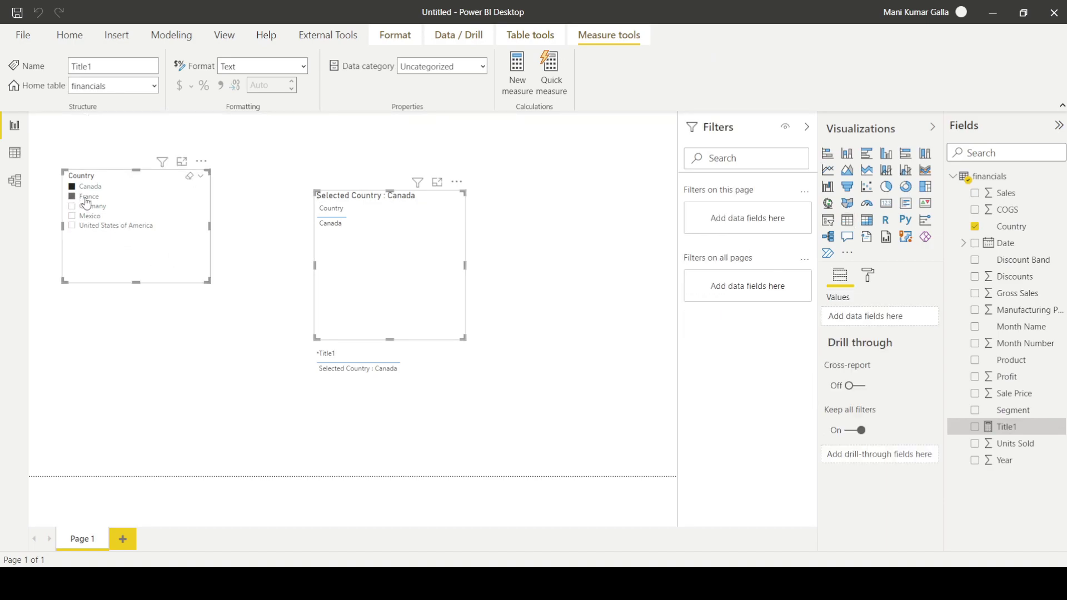
{"action": "left_click", "coordinate": [190, 178]}
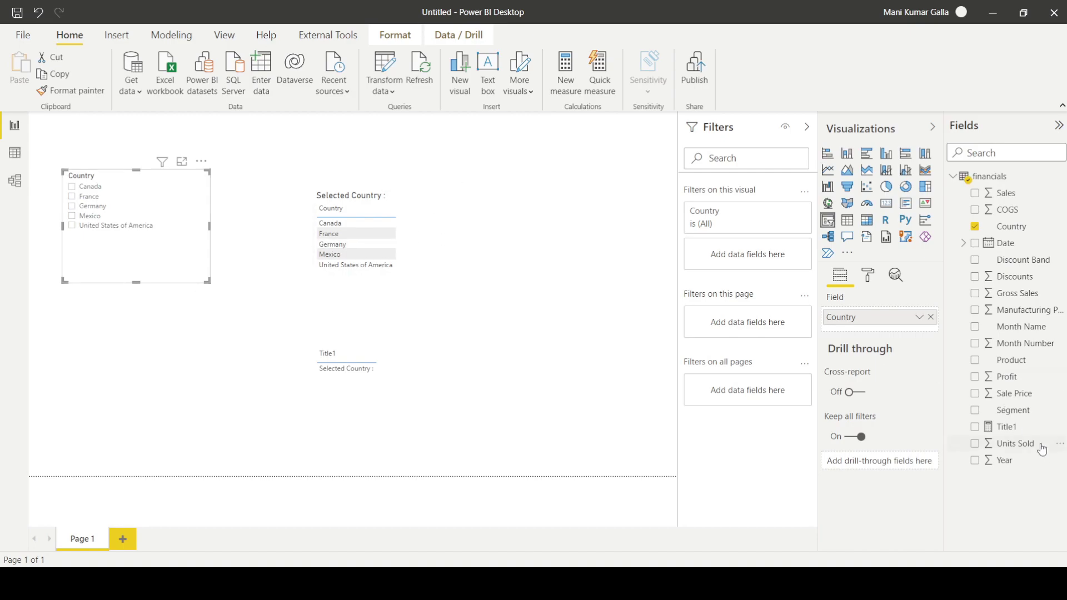
Step: Start a new line in the Title1 formula that assigns the existing expression to a variable named _selected_country
{"action": "left_click", "coordinate": [1007, 426]}
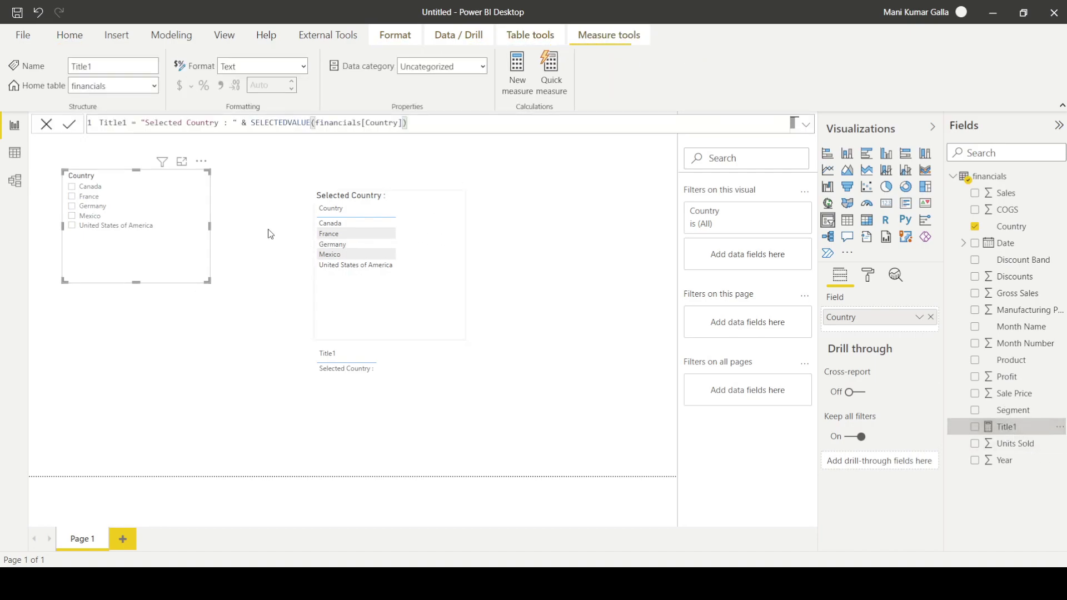
{"action": "left_click", "coordinate": [142, 122]}
{"action": "key", "text": "shift+Return"}
{"action": "type", "text": "VAR"}
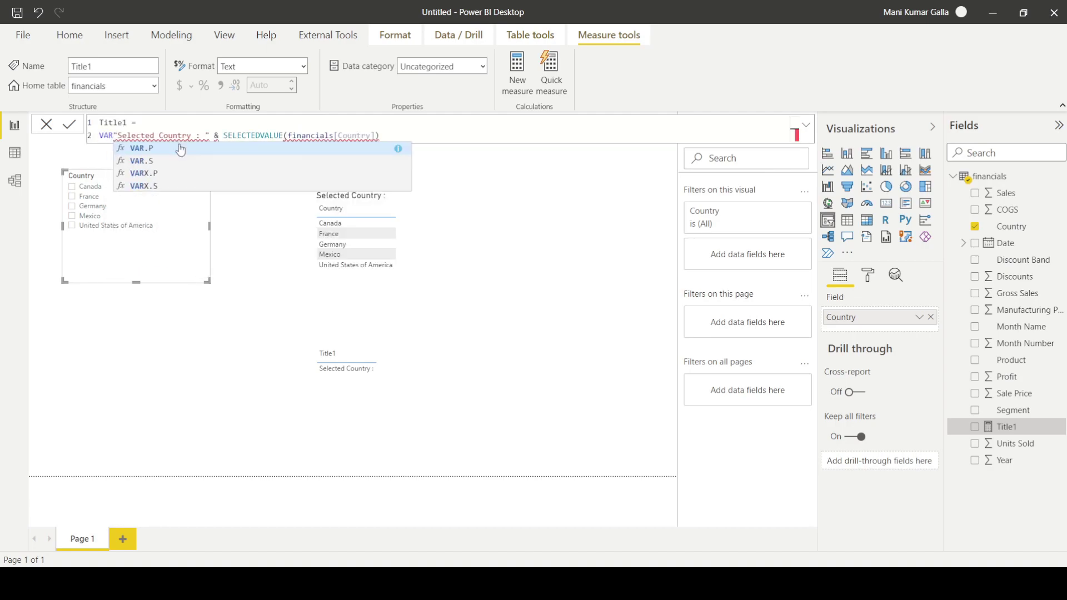
{"action": "type", "text": " _selected_country"}
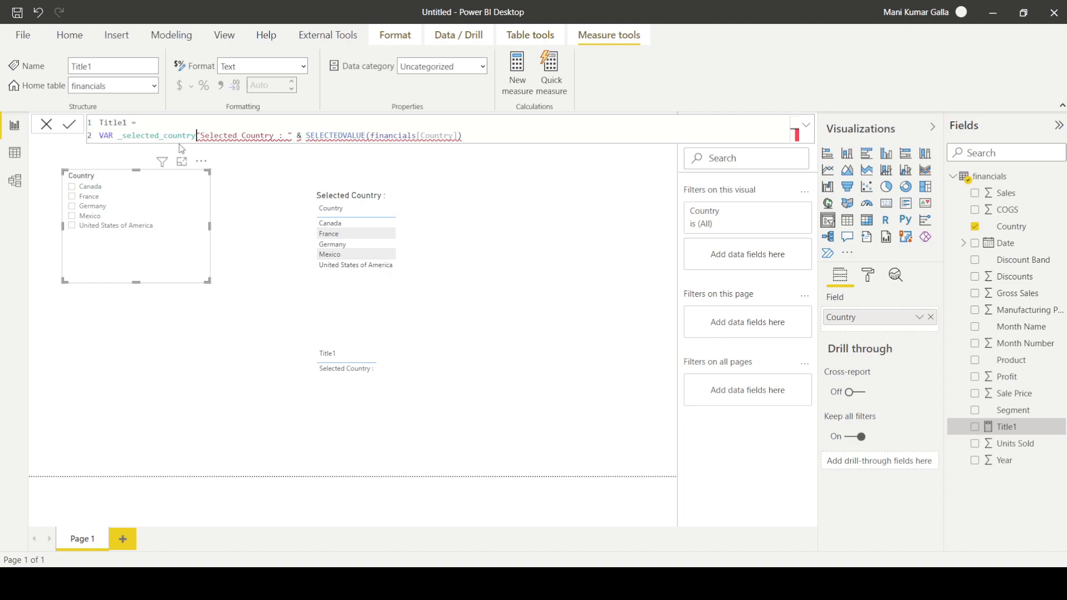
{"action": "type", "text": "="}
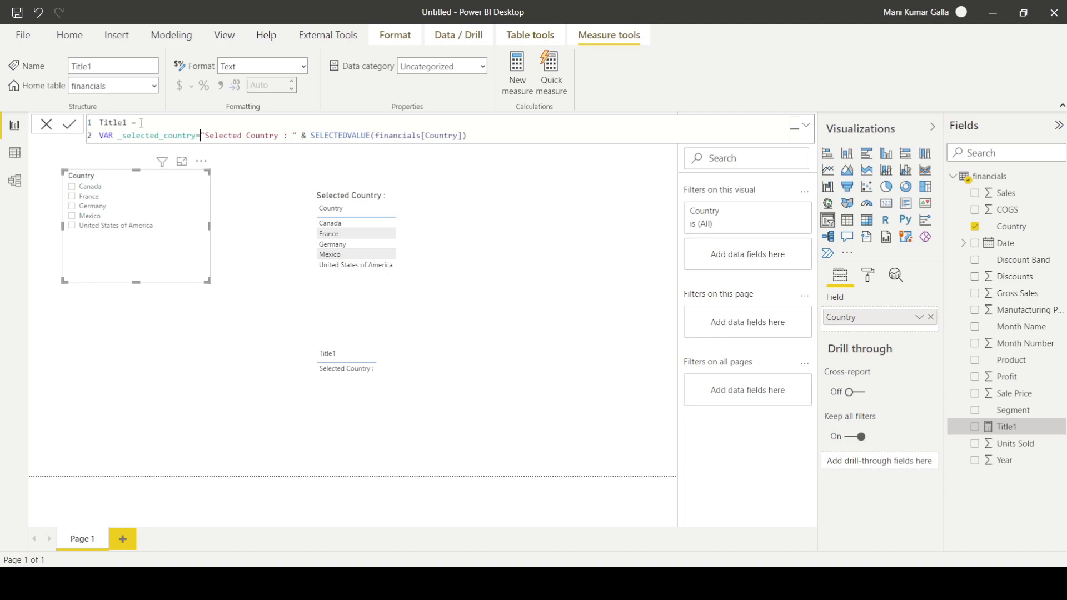
Step: Remove "Selected Country : " & from the variable, leaving SELECTEDVALUE(financials[Country]), and add a new line below it
{"action": "left_click_drag", "start_coordinate": [200, 135], "coordinate": [310, 136]}
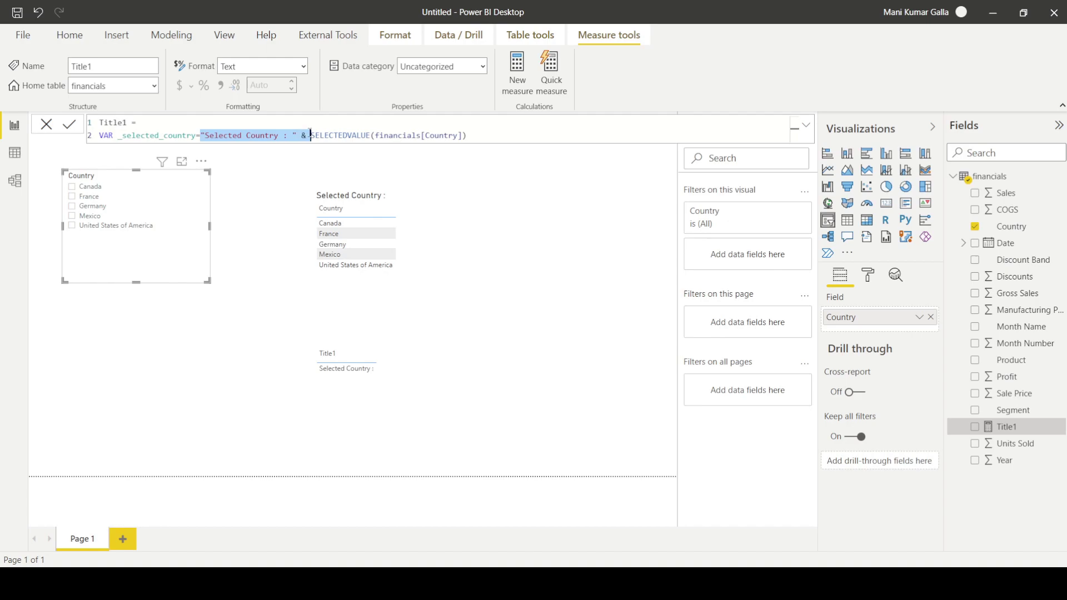
{"action": "key", "text": "BackSpace"}
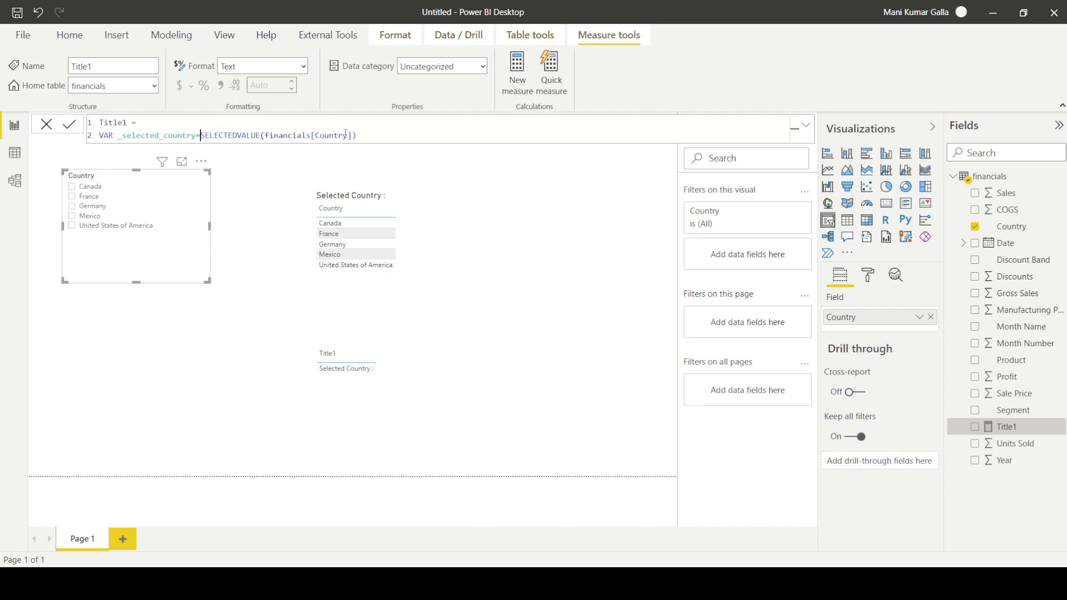
{"action": "left_click", "coordinate": [358, 138]}
{"action": "key", "text": "shift+Return"}
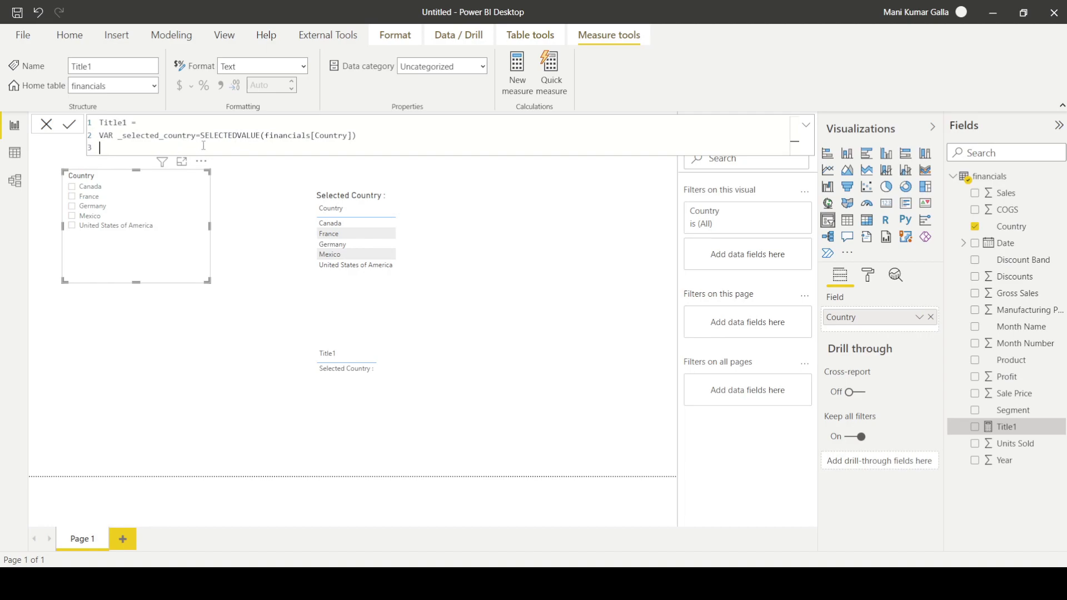
Step: Add RETURN below the variable declaration in the Title1 formula, followed by an empty line
{"action": "left_click", "coordinate": [362, 140]}
{"action": "left_click", "coordinate": [126, 146]}
{"action": "type", "text": "RETURN"}
{"action": "key", "text": "shift+Return"}
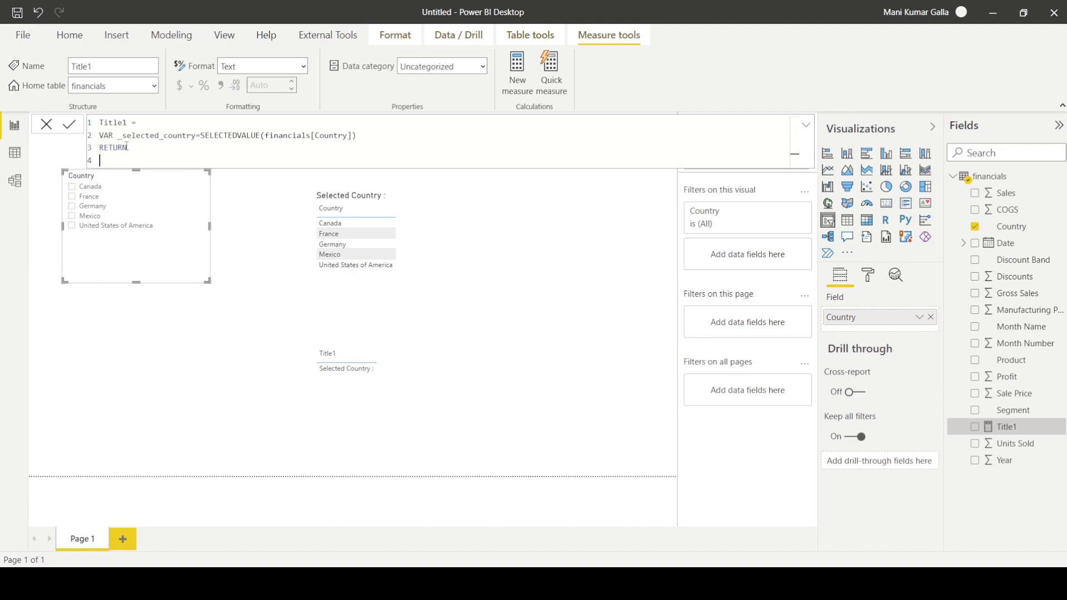
Step: Begin the returned expression with an IF function whose logical test is ISBLANK(_selected_country)
{"action": "left_click_drag", "start_coordinate": [118, 135], "coordinate": [201, 135]}
{"action": "left_click", "coordinate": [200, 135]}
{"action": "left_click", "coordinate": [158, 163]}
{"action": "type", "text": "IF"}
{"action": "key", "text": "Down"}
{"action": "key", "text": "Down"}
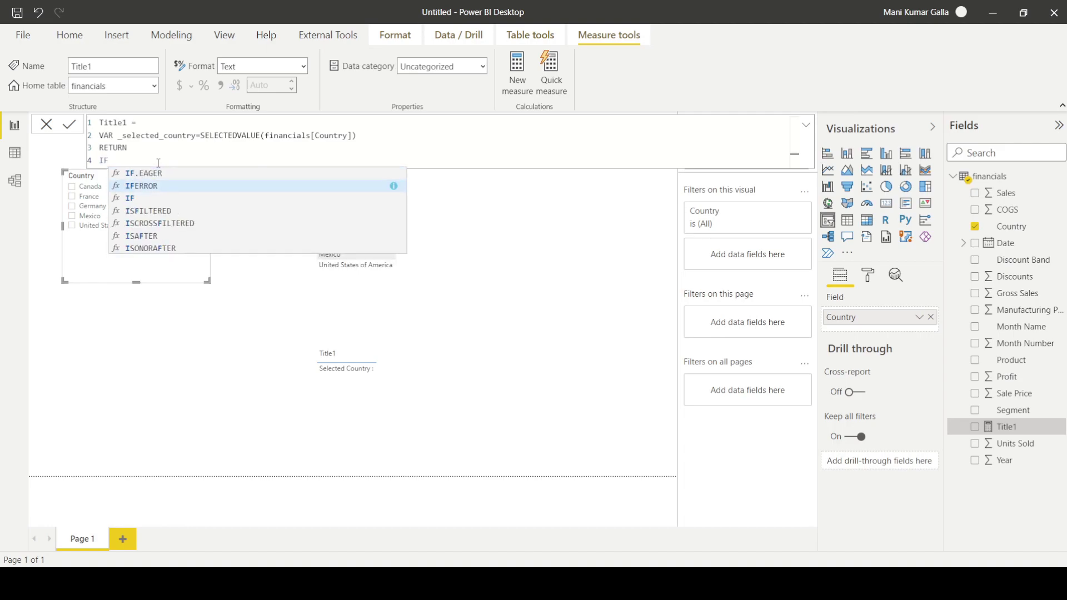
{"action": "key", "text": "Tab"}
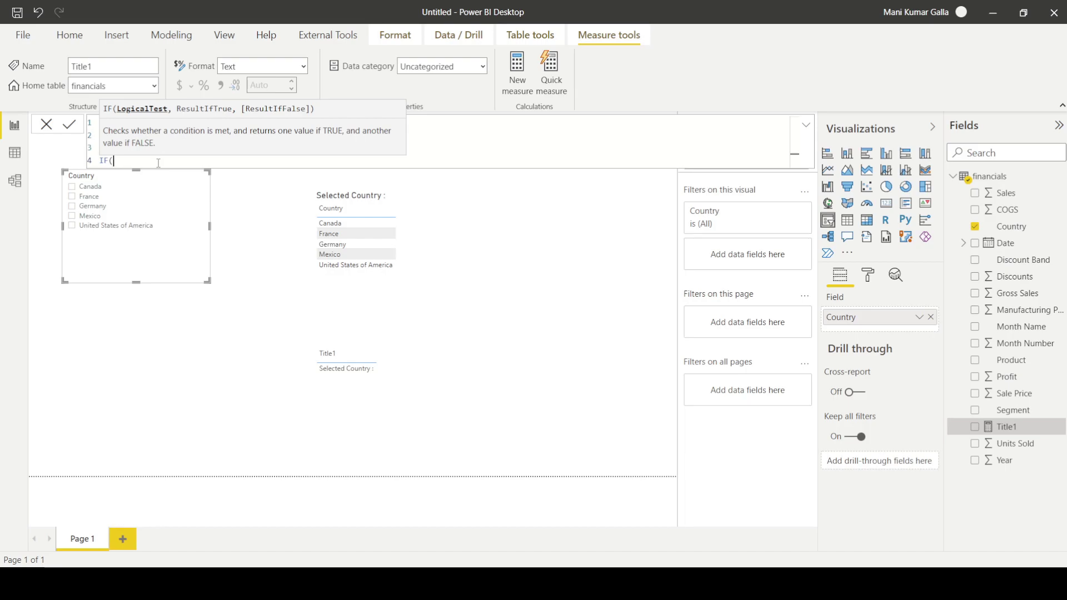
{"action": "type", "text": "Is"}
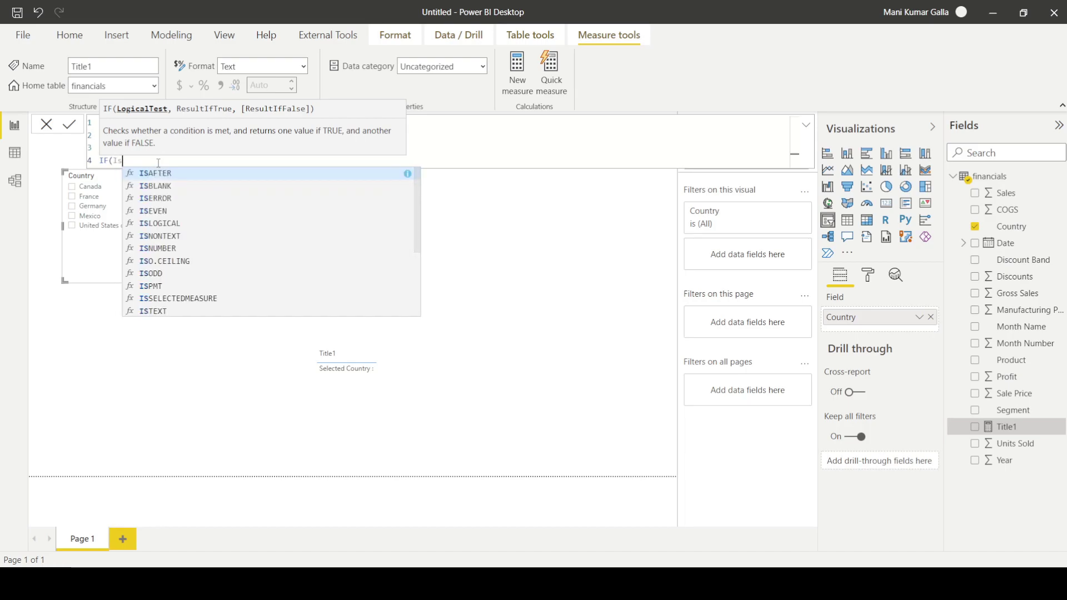
{"action": "key", "text": "Down"}
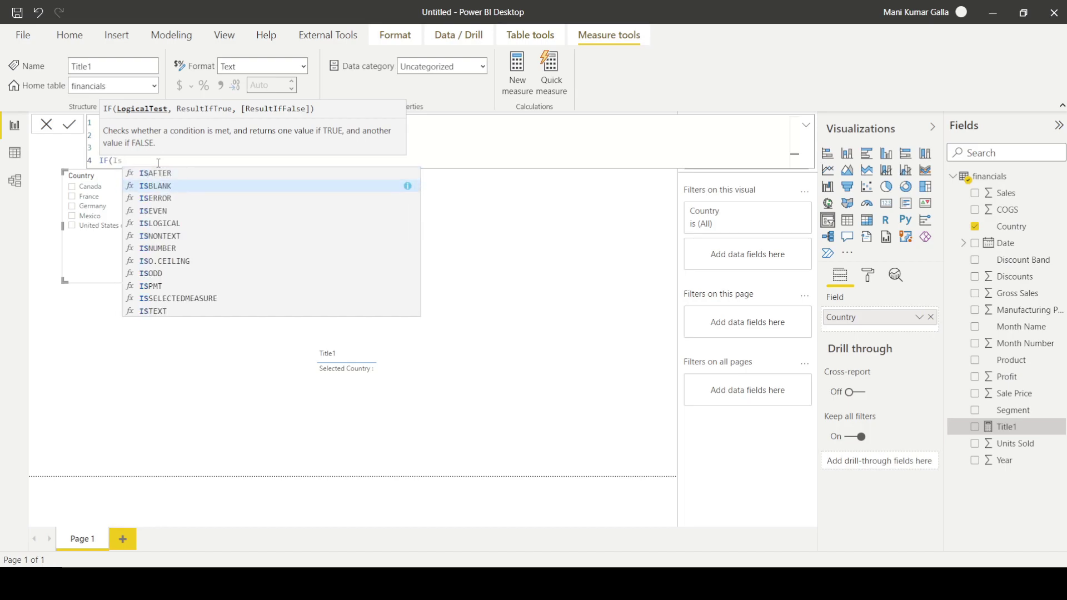
{"action": "key", "text": "Tab"}
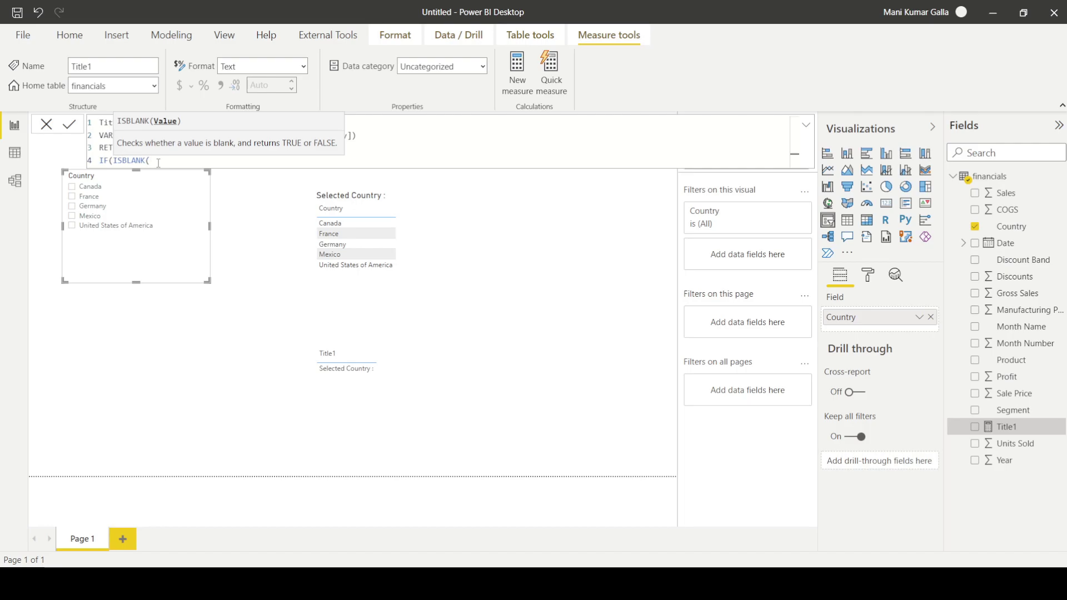
{"action": "type", "text": "_selected_country"}
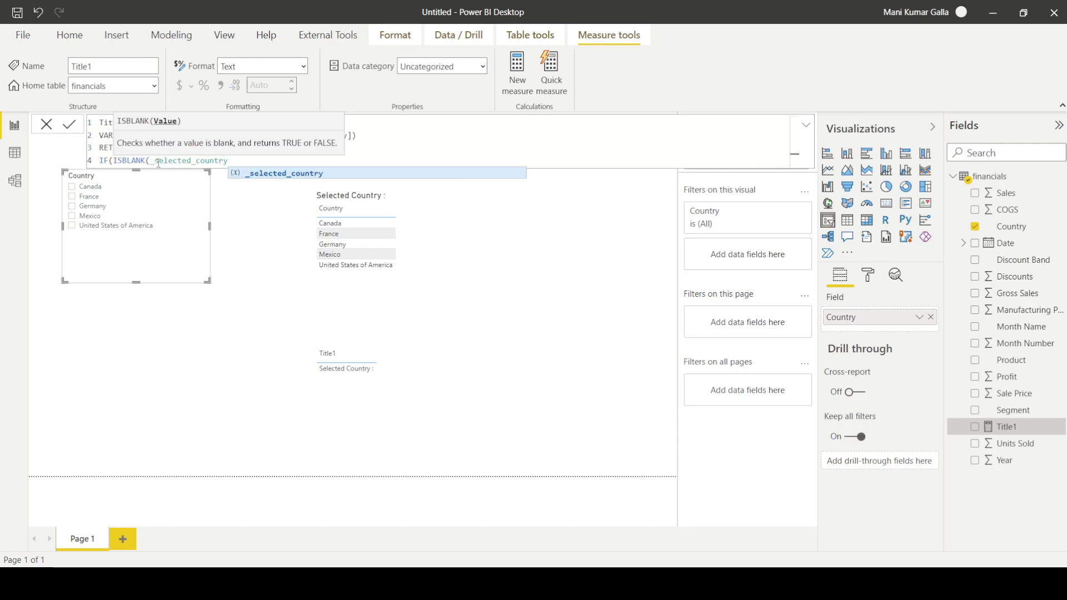
{"action": "type", "text": "),\"\""}
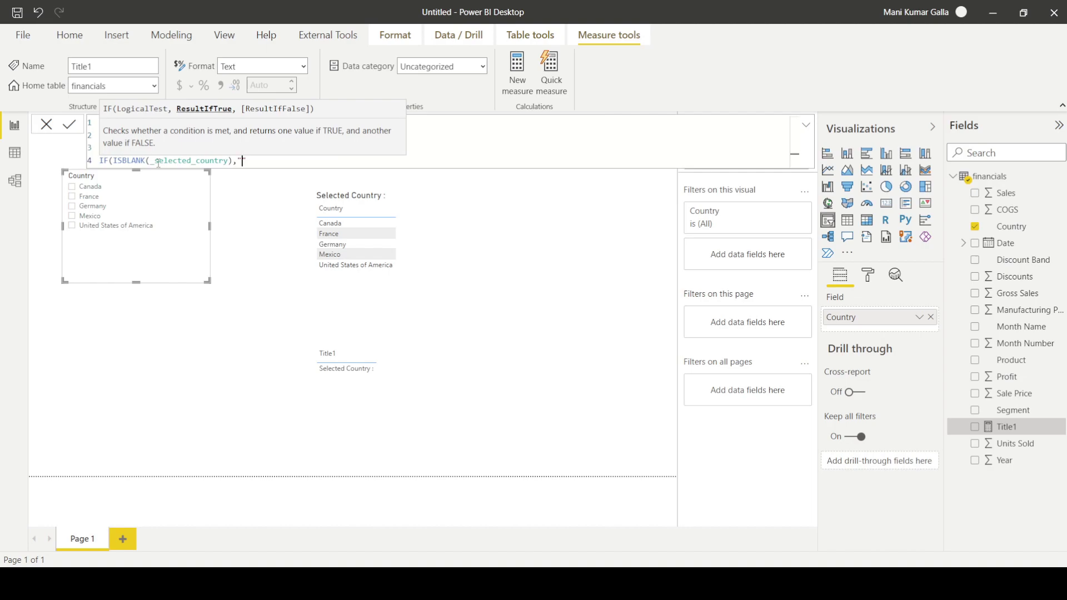
Step: Complete the IF with "Multiple Countries Selected" when true and "Selected Country : " & _selected_country when false, and commit the measure
{"action": "type", "text": "Multiple Countries Selected"}
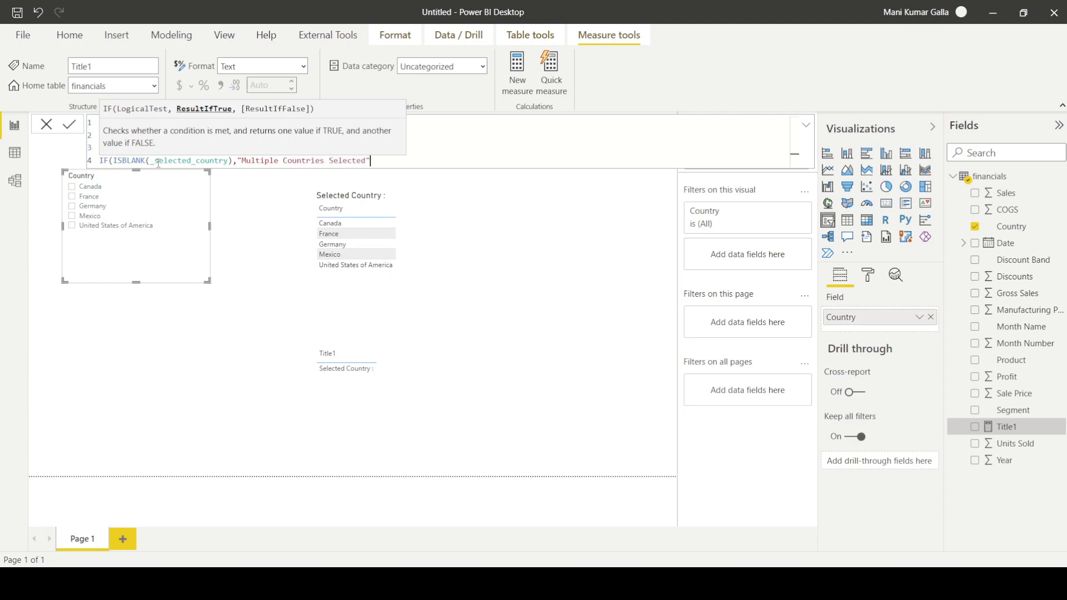
{"action": "type", "text": ",\"Selected Country : \" &"}
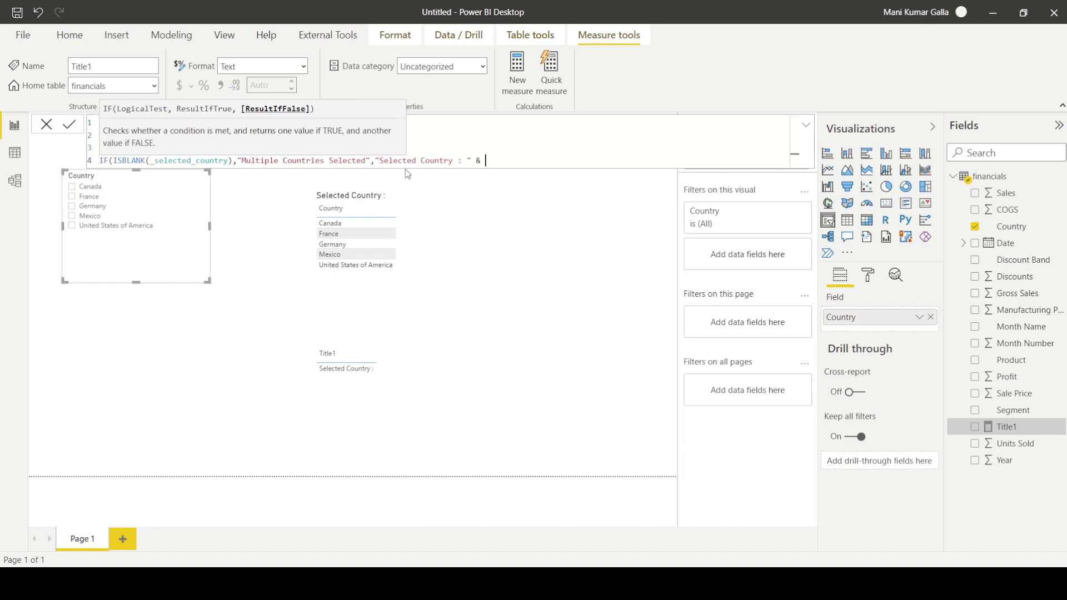
{"action": "type", "text": "_selected_country"}
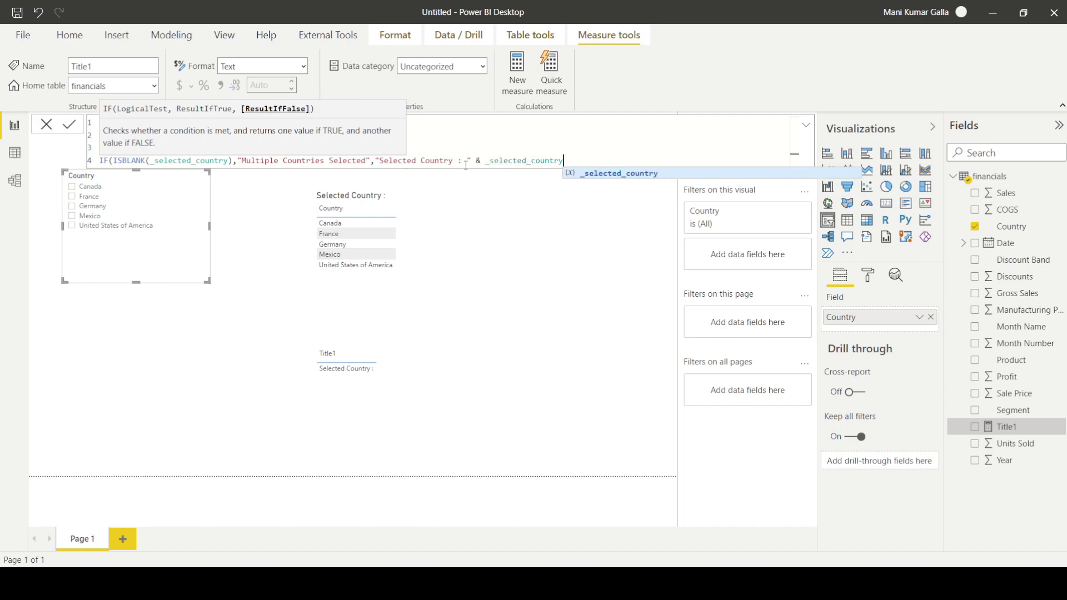
{"action": "type", "text": ")"}
{"action": "key", "text": "Return"}
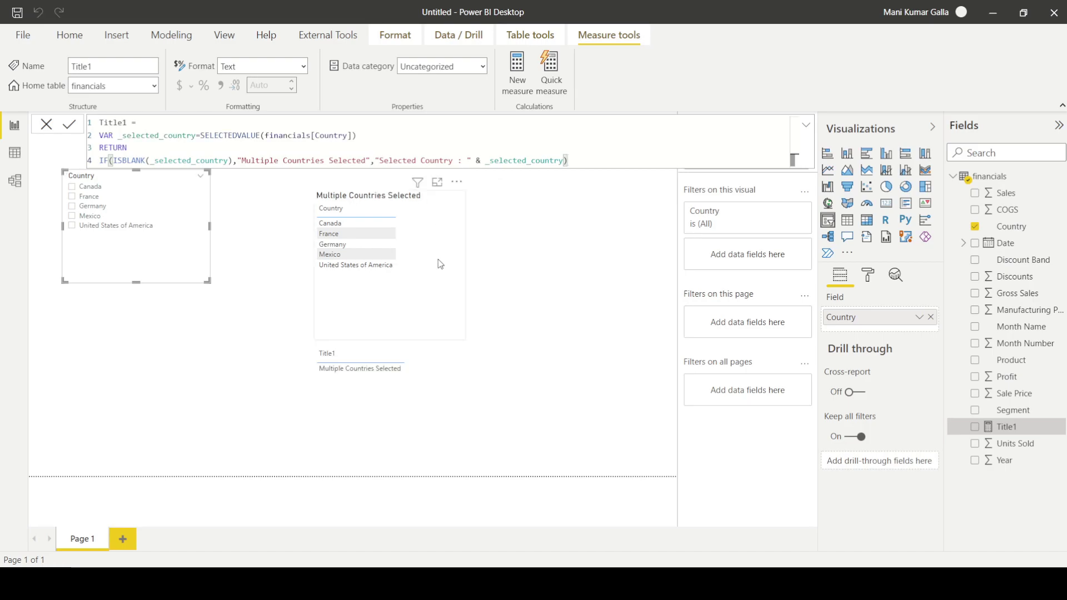
{"action": "left_click", "coordinate": [443, 275]}
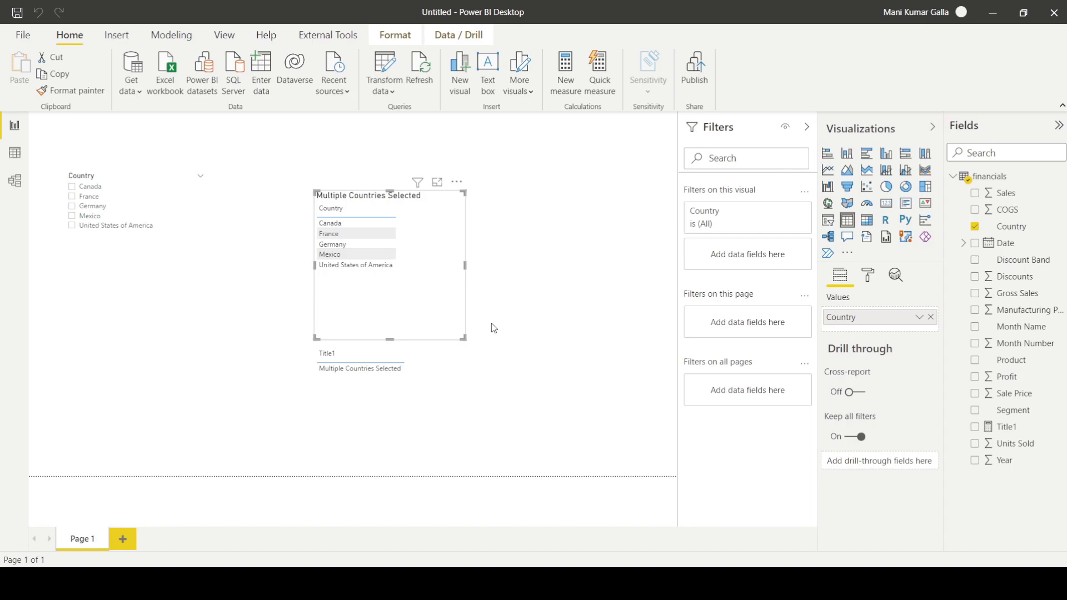
Step: Test the table title with Canada alone and with Canada and France, clear the Country slicer, and shift it slightly down the page
{"action": "left_click", "coordinate": [1006, 427]}
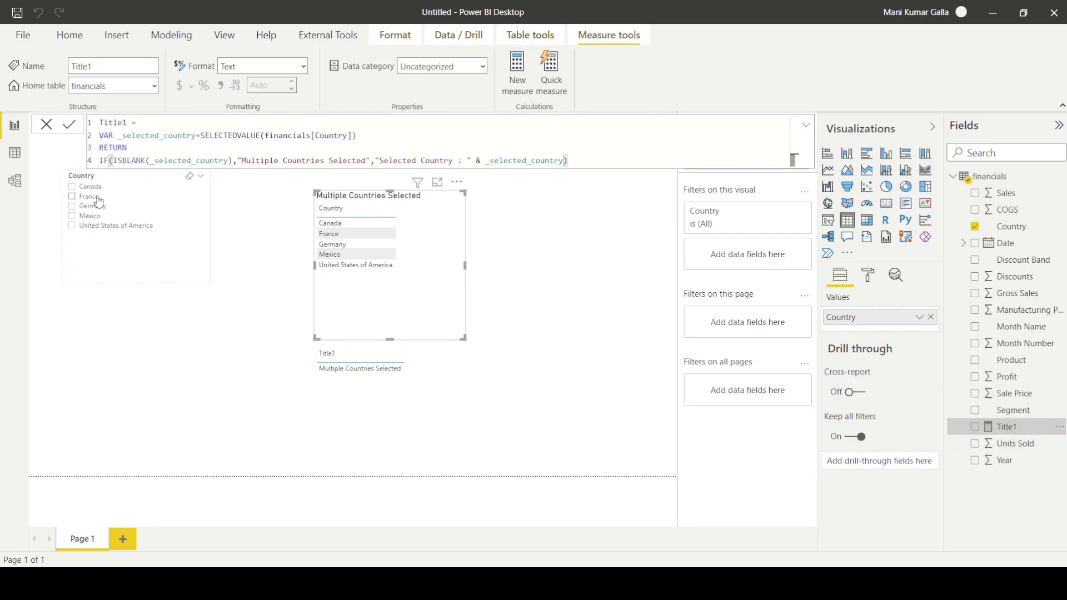
{"action": "left_click_drag", "start_coordinate": [133, 178], "coordinate": [130, 222]}
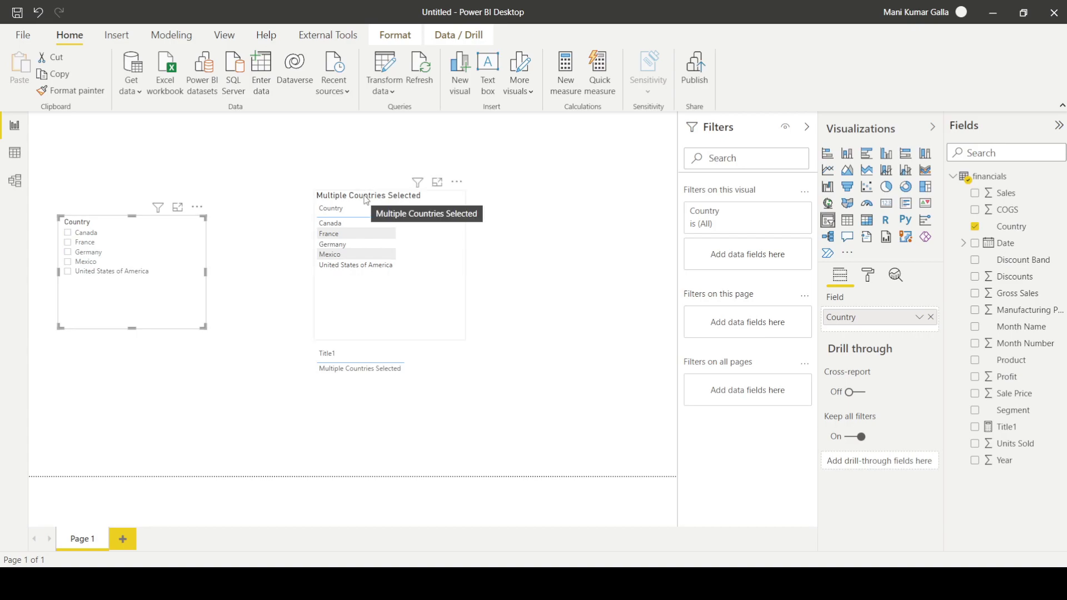
{"action": "left_click", "coordinate": [68, 232]}
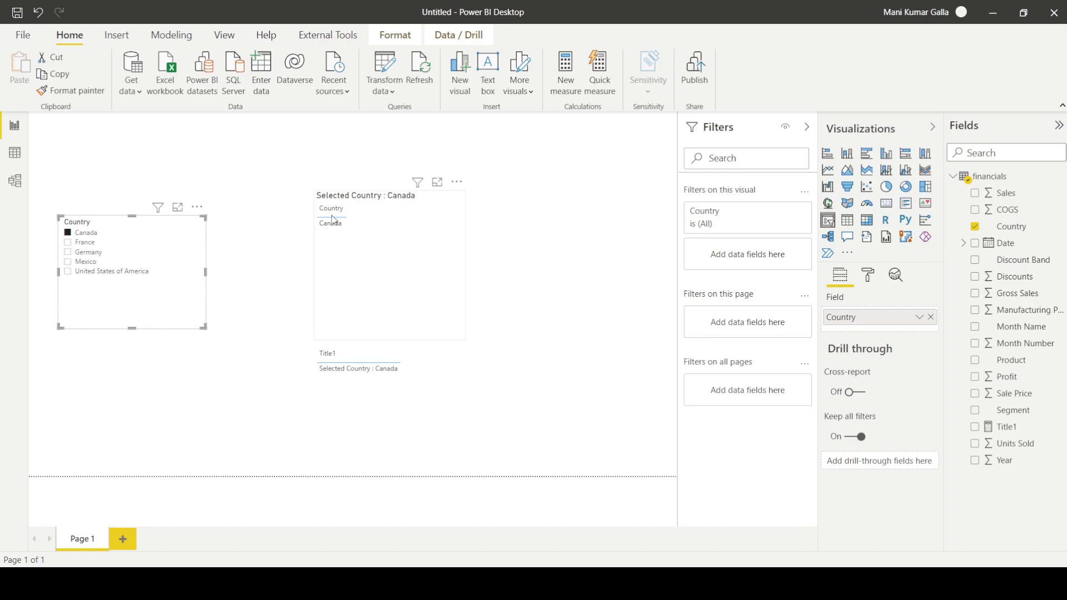
{"action": "left_click", "coordinate": [85, 244]}
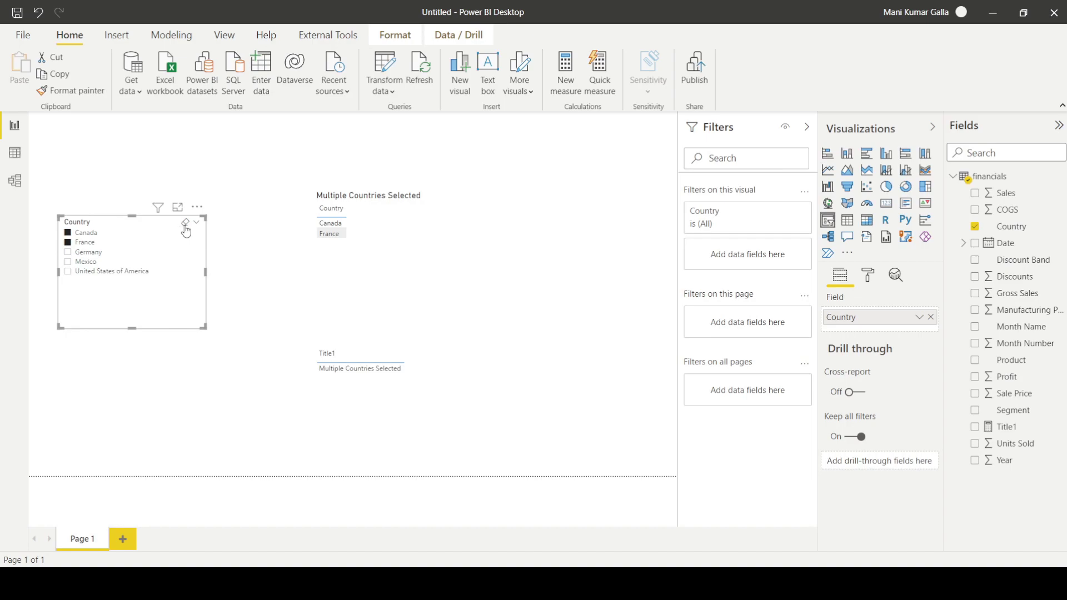
{"action": "left_click", "coordinate": [186, 223]}
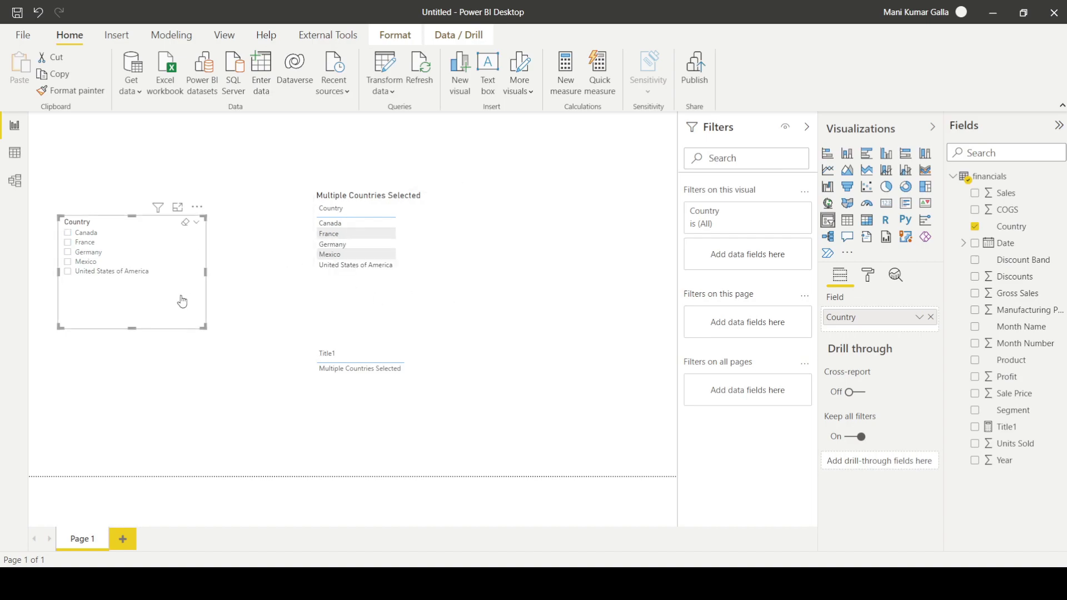
{"action": "mouse_move", "coordinate": [158, 209]}
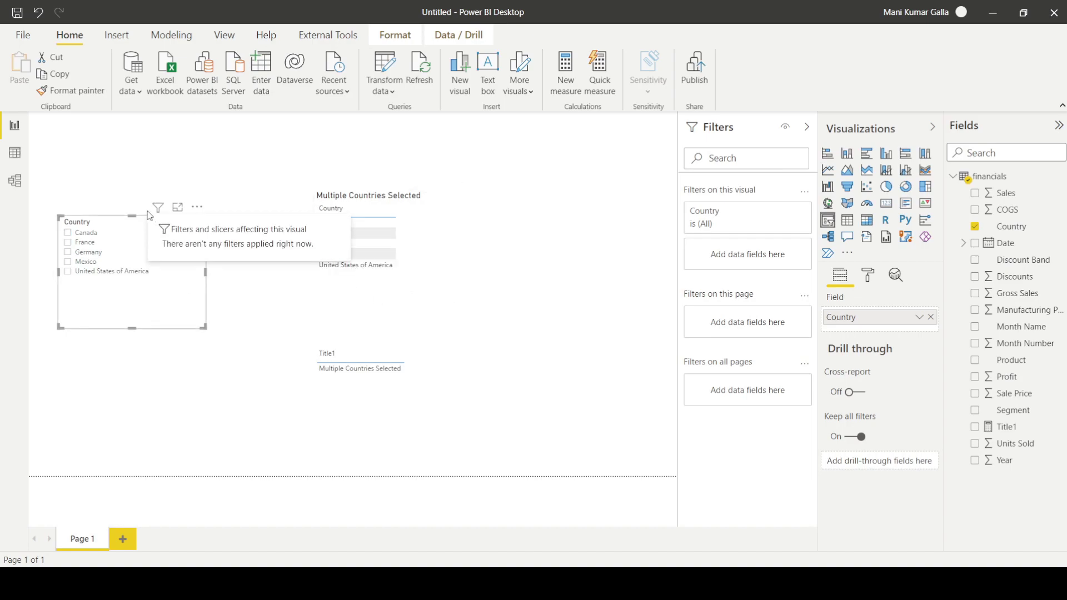
{"action": "left_click_drag", "start_coordinate": [139, 228], "coordinate": [144, 192]}
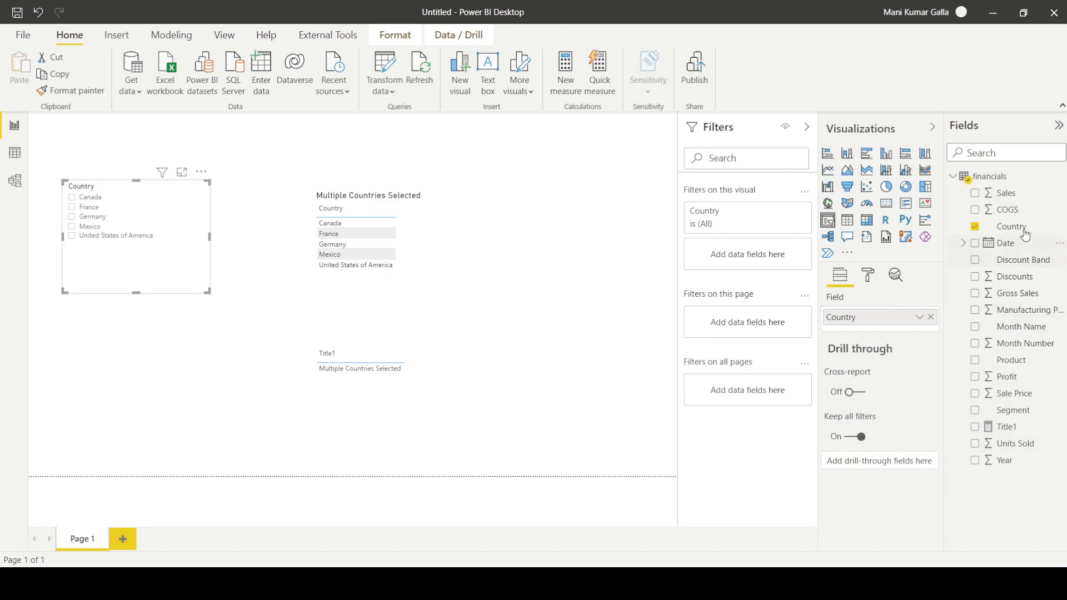
Step: Create a new measure named Title2 in the financials table and begin its formula with the CONCATENATEX function
{"action": "left_click", "coordinate": [1058, 177]}
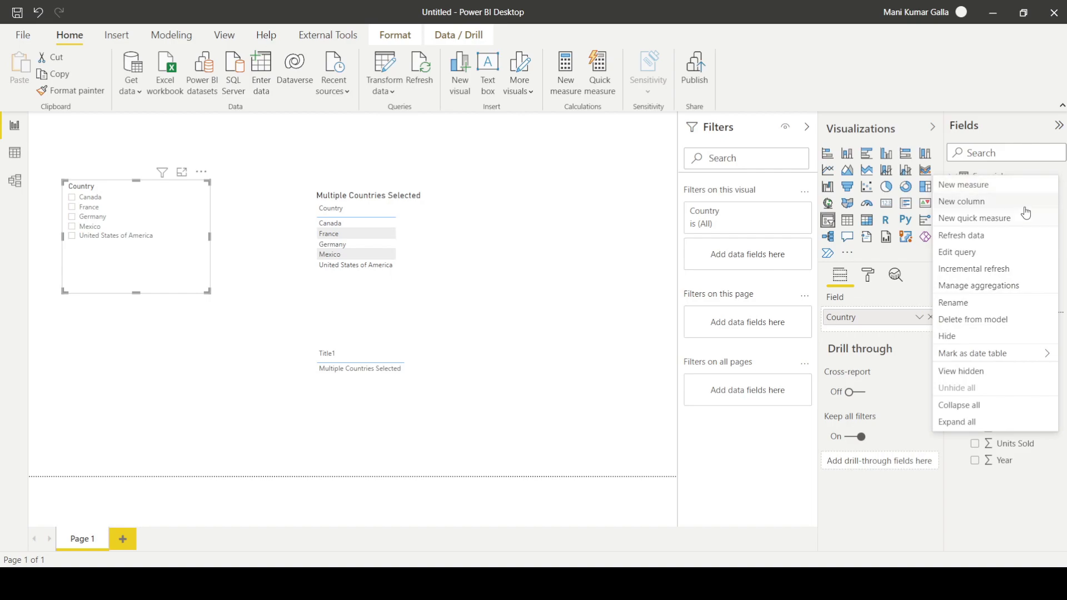
{"action": "left_click", "coordinate": [967, 185]}
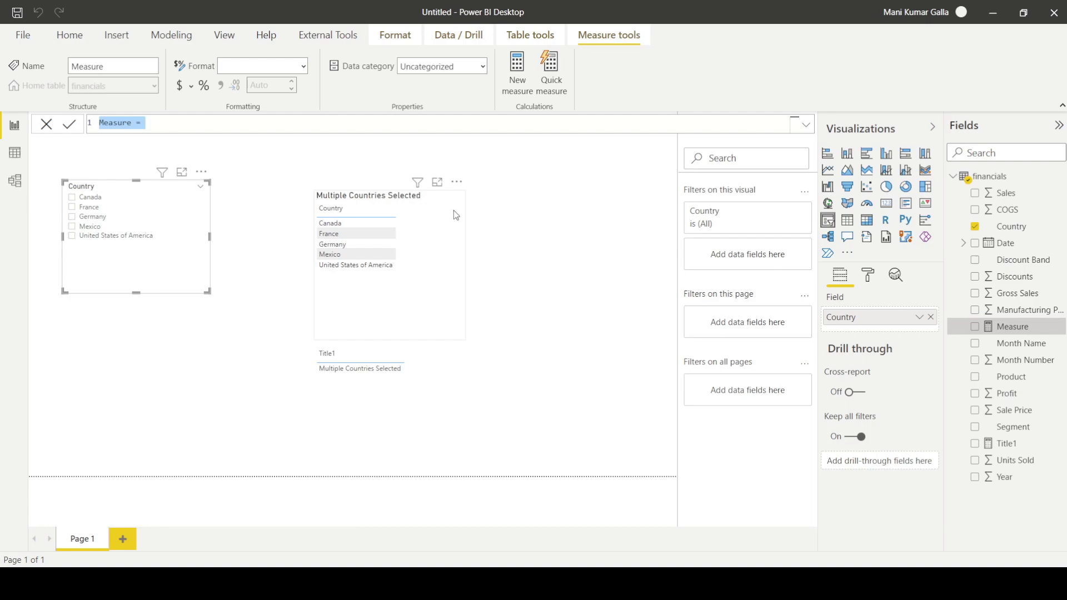
{"action": "type", "text": "Ti"}
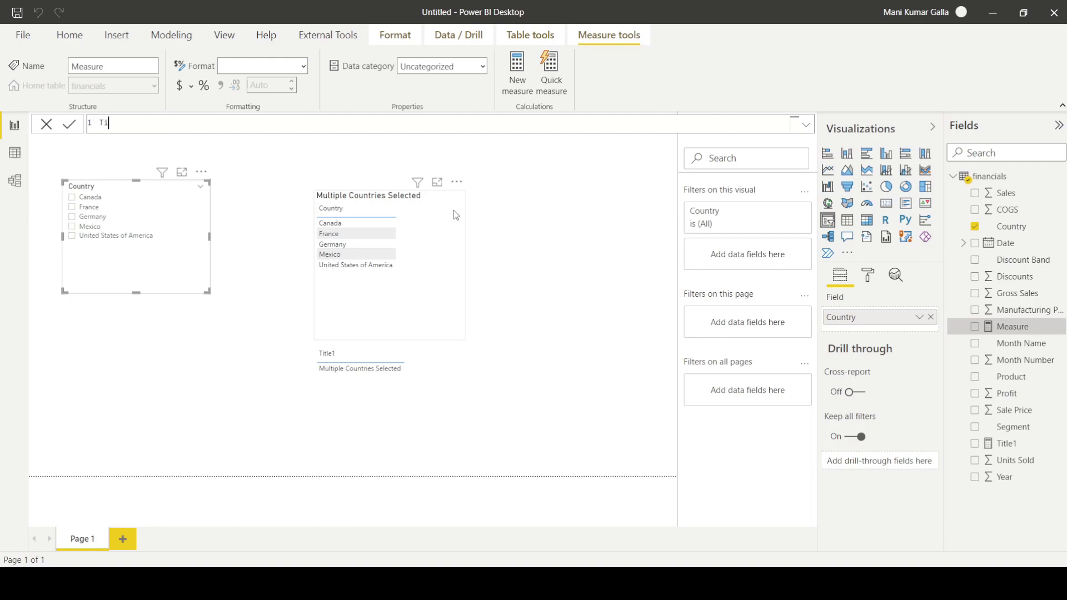
{"action": "type", "text": "tle2= Con"}
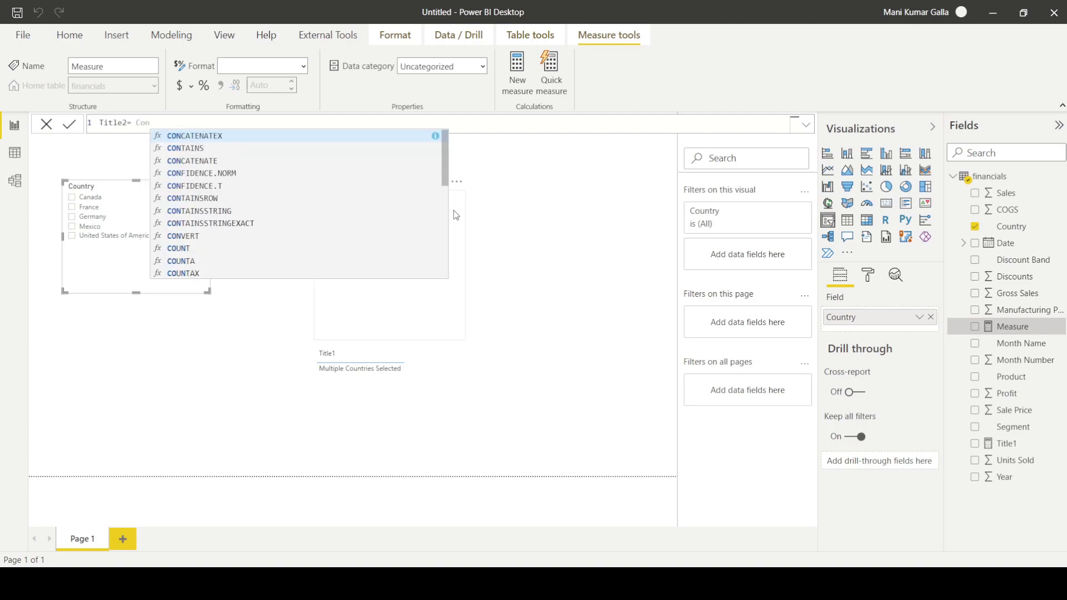
{"action": "key", "text": "Tab"}
Step: Supply VALUES(financials[Country]) as the table argument of CONCATENATEX in the Title2 formula
{"action": "type", "text": "val"}
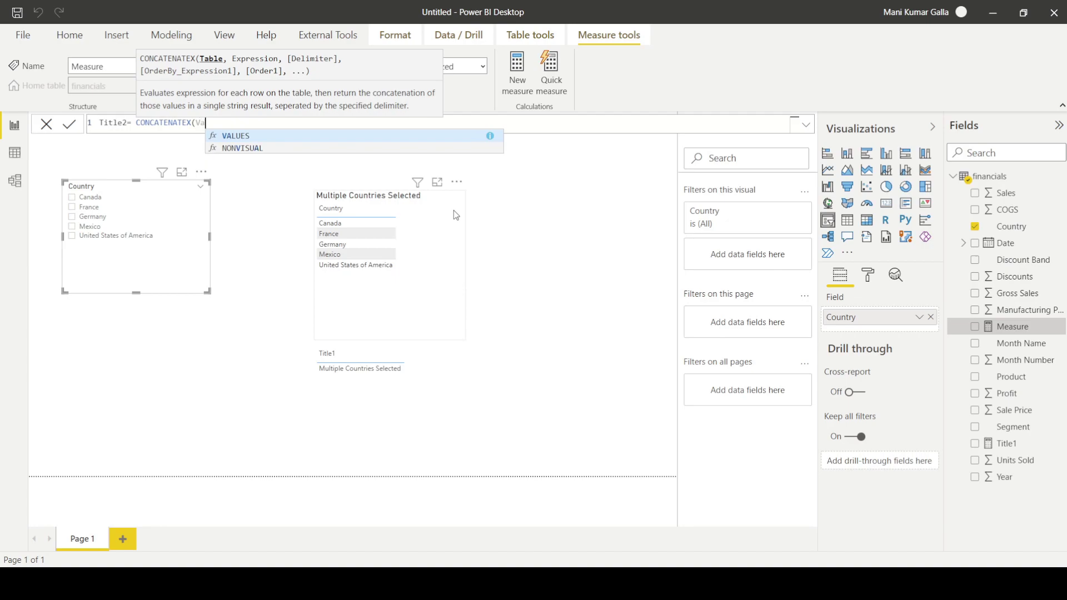
{"action": "key", "text": "Tab"}
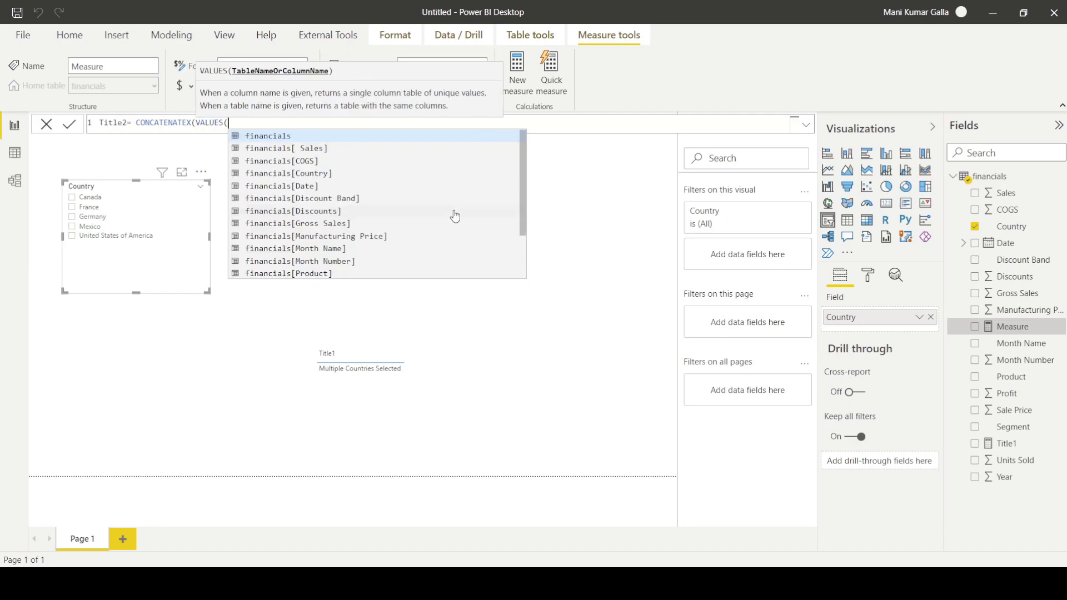
{"action": "key", "text": "Down"}
{"action": "key", "text": "Down"}
{"action": "key", "text": "Down"}
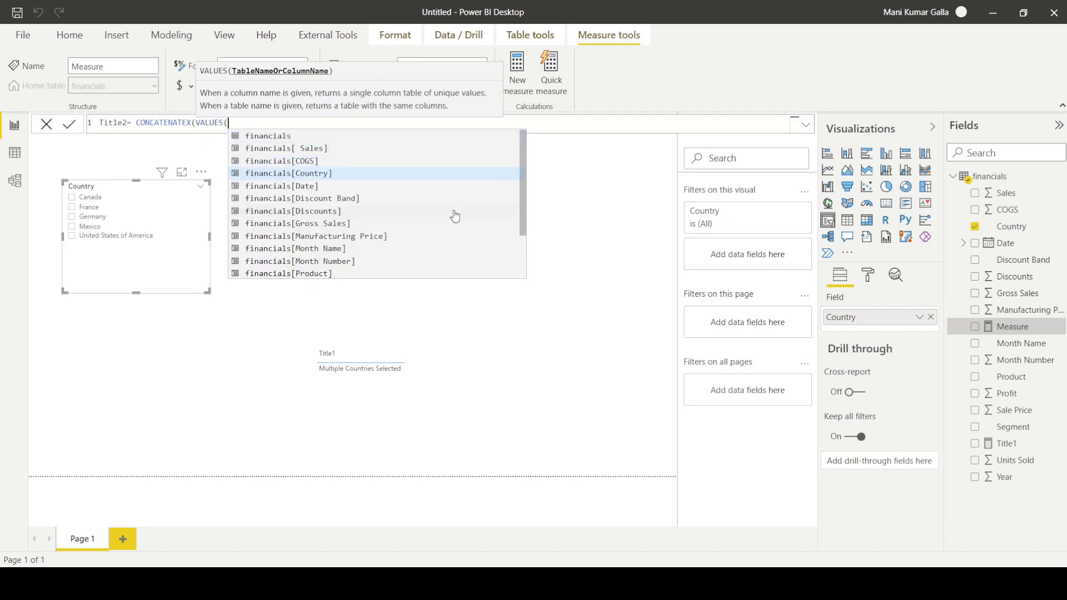
{"action": "key", "text": "Tab"}
{"action": "type", "text": "),"}
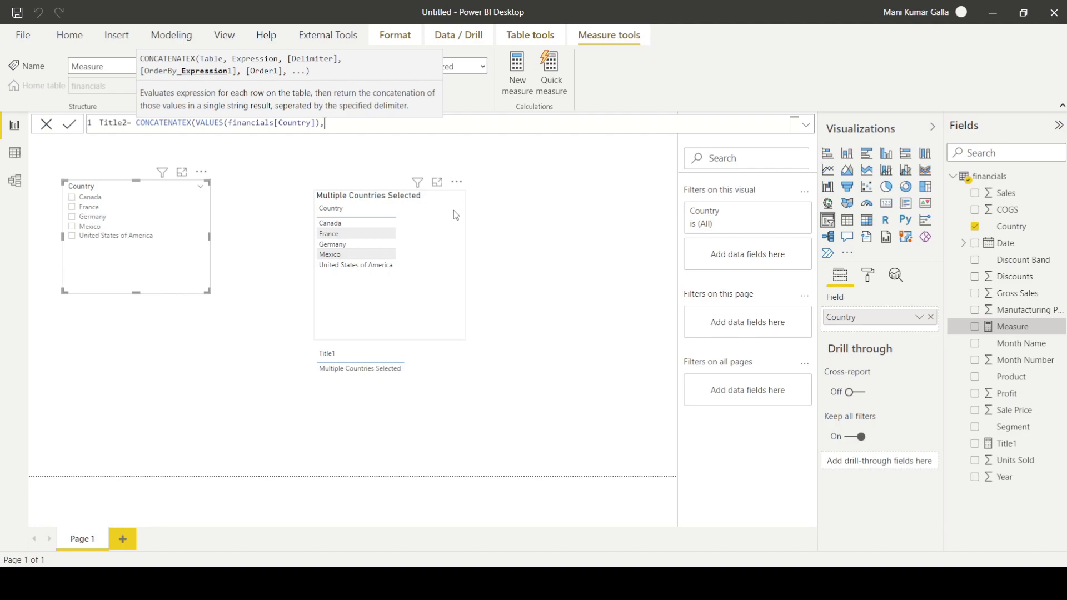
Step: Complete CONCATENATEX with financials[Country] as the expression and "," as the delimiter, and commit the Title2 measure
{"action": "type", "text": "count"}
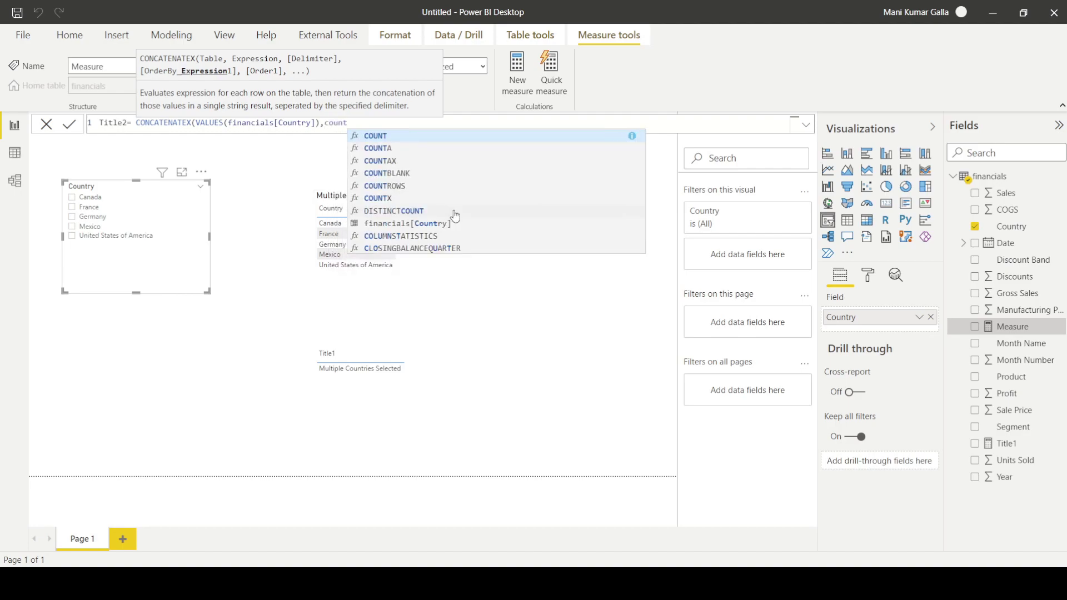
{"action": "left_click", "coordinate": [445, 223]}
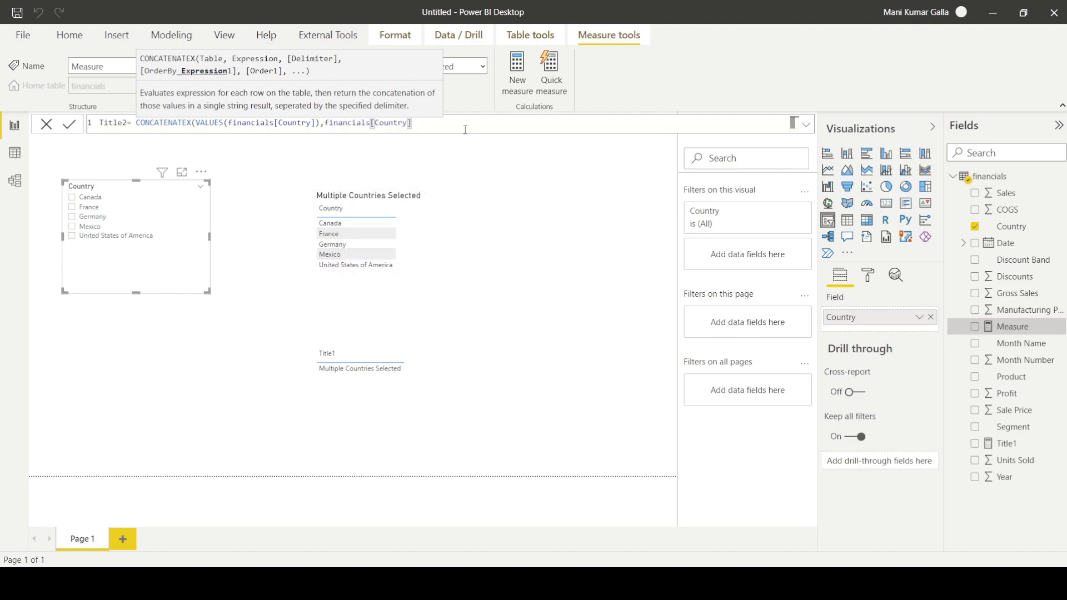
{"action": "type", "text": ","}
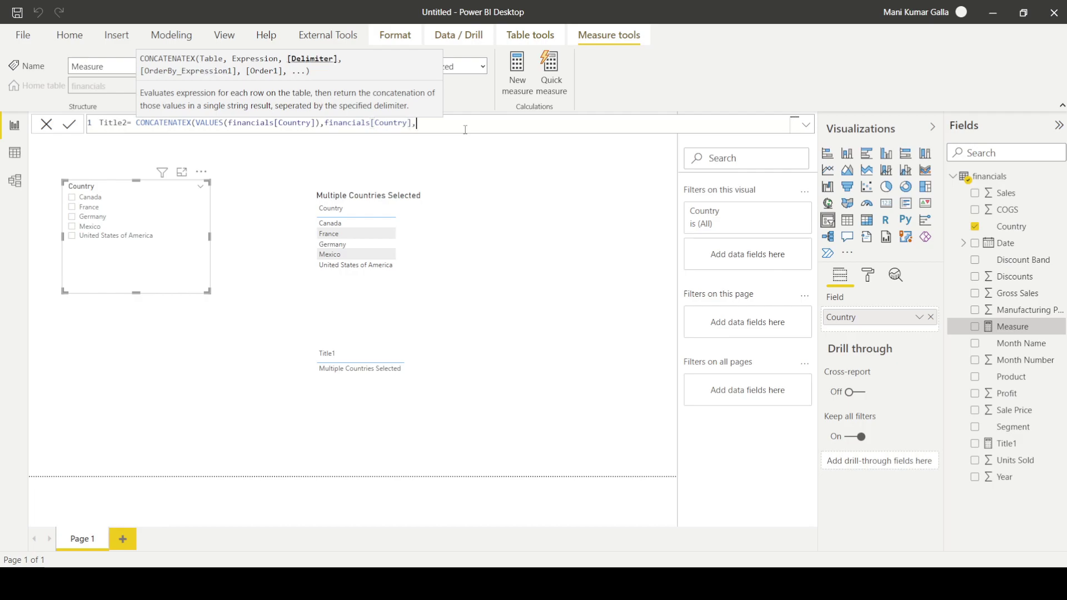
{"action": "type", "text": "\"\""}
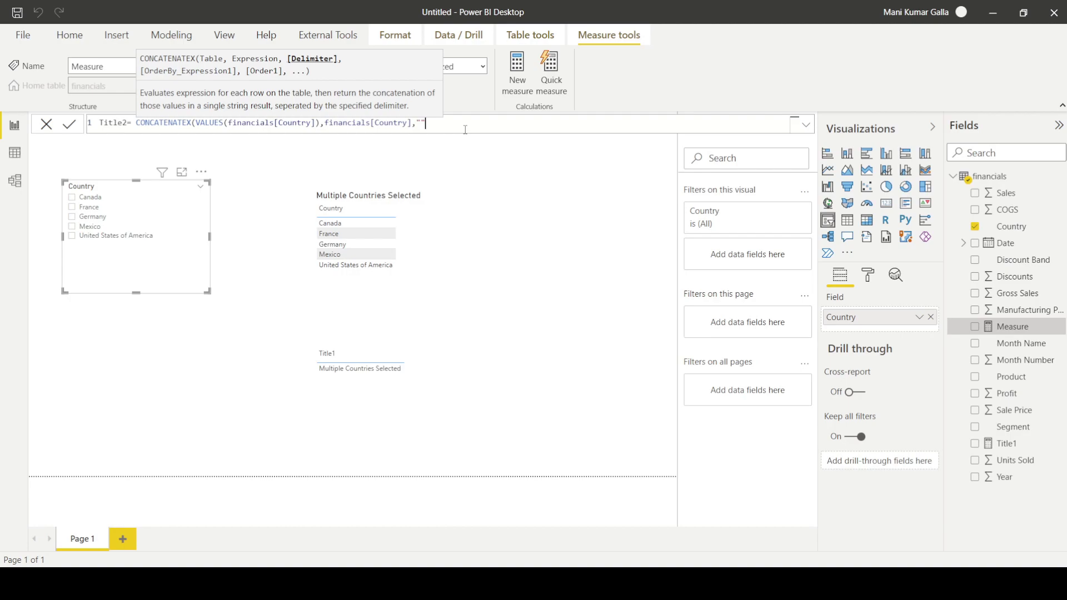
{"action": "type", "text": ",\")"}
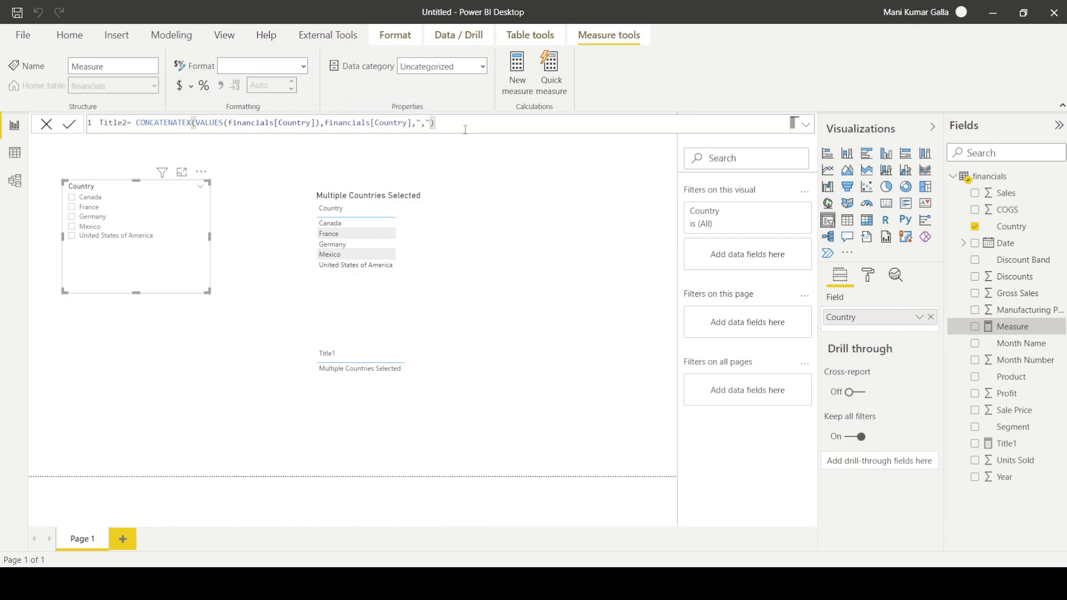
{"action": "key", "text": "Return"}
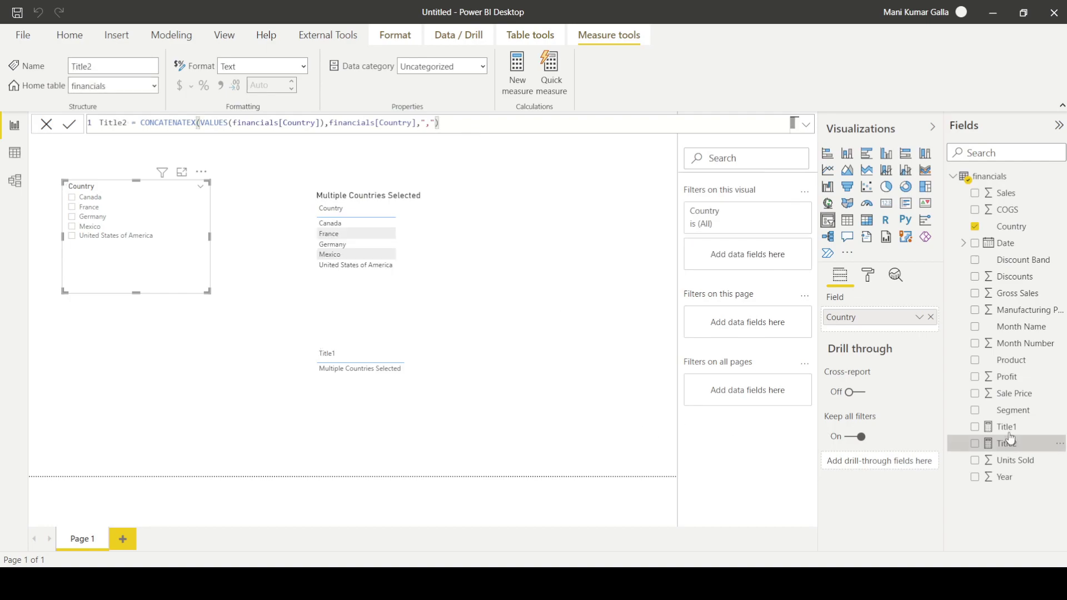
Step: Place the Title2 measure in a new table visual on the empty canvas area below the Country slicer
{"action": "left_click_drag", "start_coordinate": [1009, 447], "coordinate": [168, 404]}
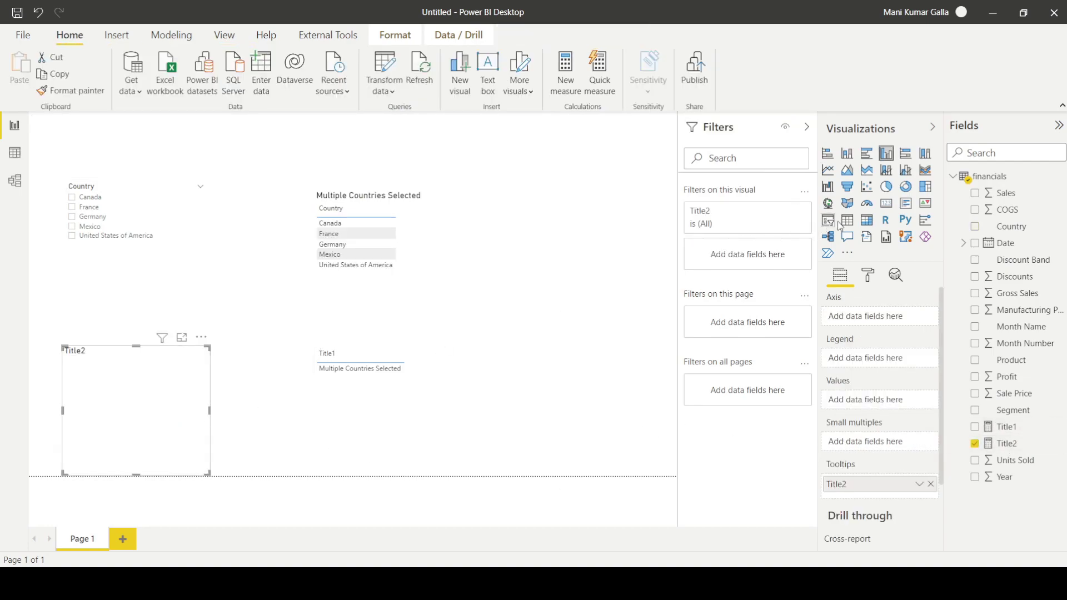
{"action": "left_click", "coordinate": [886, 206]}
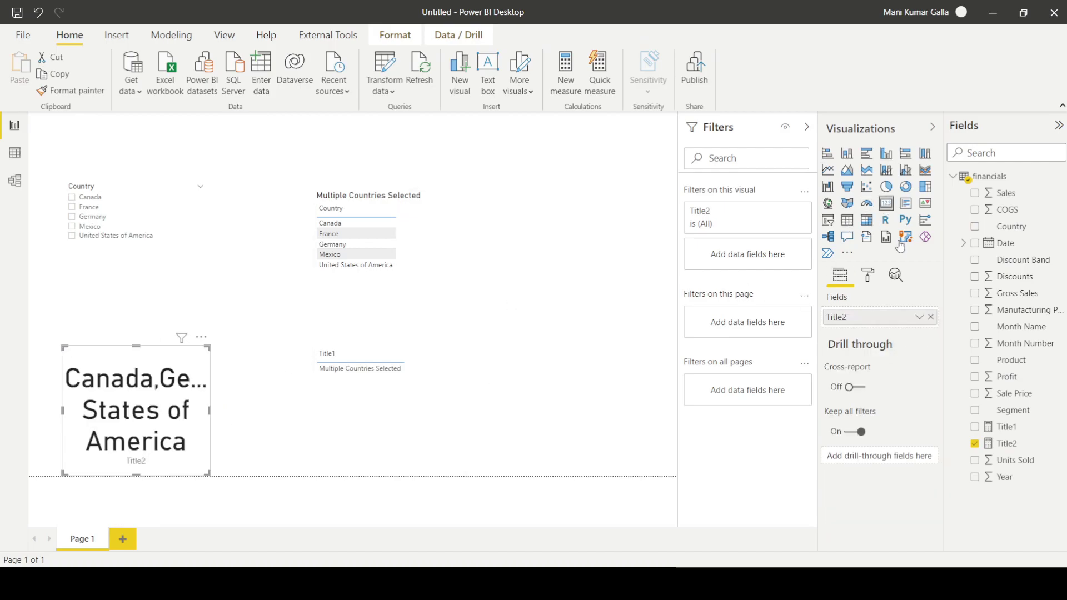
{"action": "left_click", "coordinate": [853, 219]}
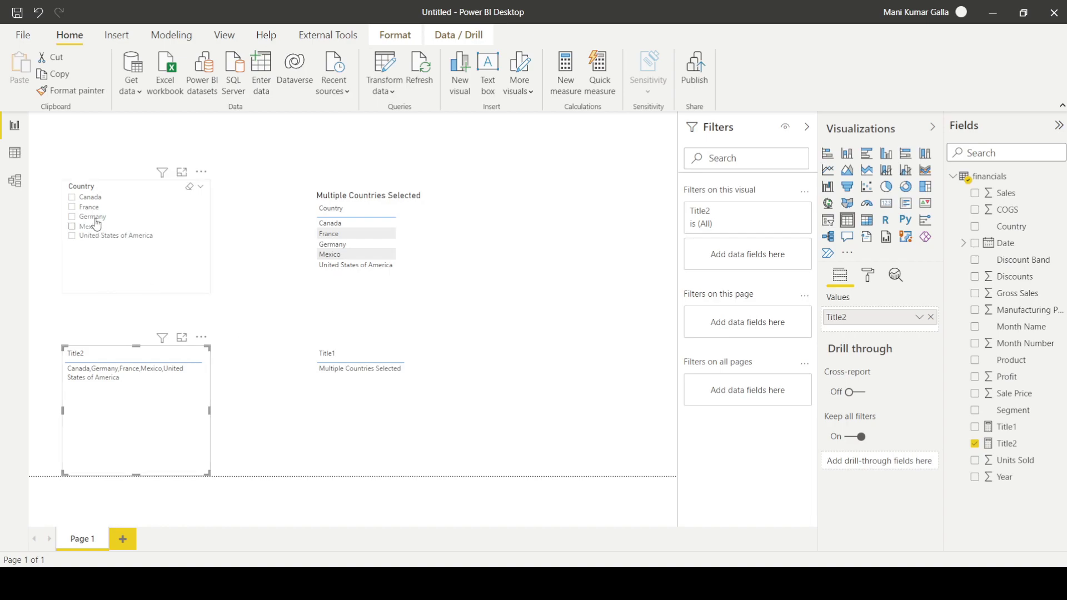
Step: Select Canada, France and Germany together in the Country slicer to test the Title2 table
{"action": "left_click", "coordinate": [90, 197]}
{"action": "left_click", "coordinate": [89, 207], "text": "ctrl"}
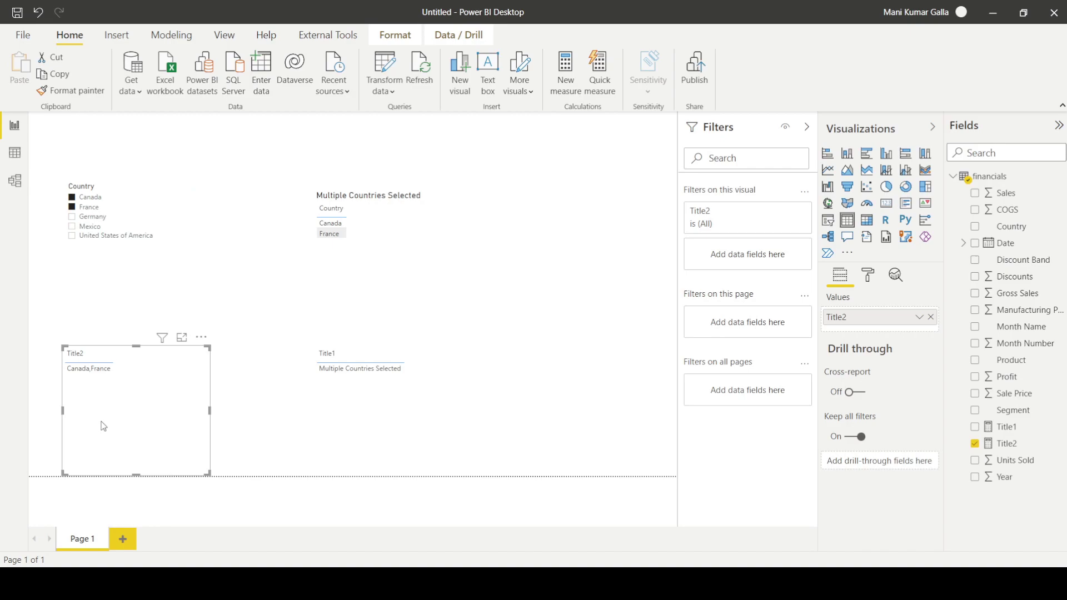
{"action": "left_click", "coordinate": [91, 217], "text": "ctrl"}
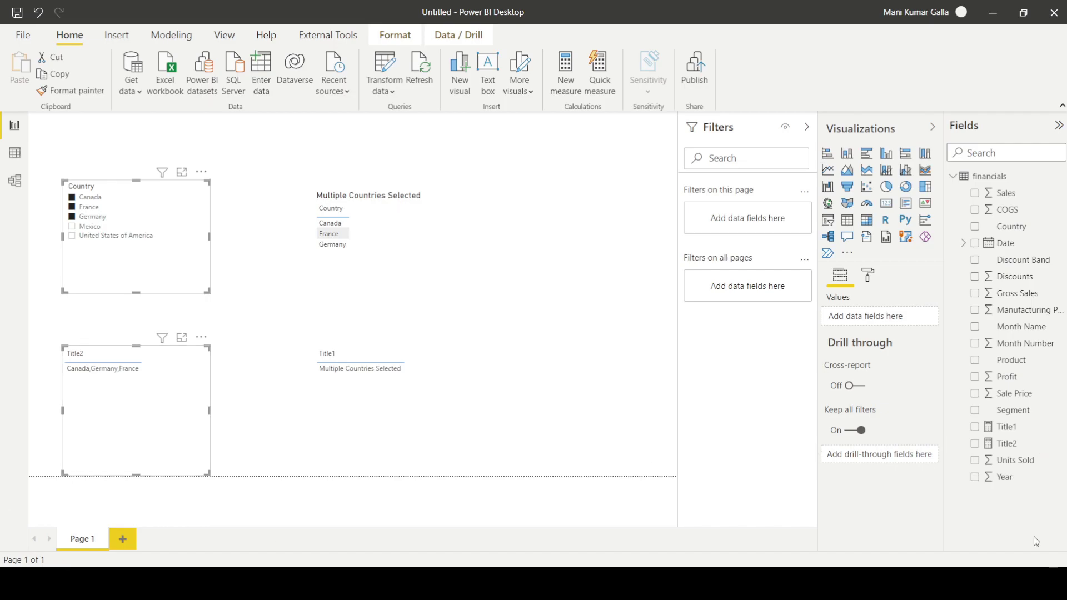
Step: Move the Title2 expression onto a second line and precede it with IF(DISTINCTCOUNT(financials[Country])>2 as the logical test
{"action": "left_click", "coordinate": [1006, 443]}
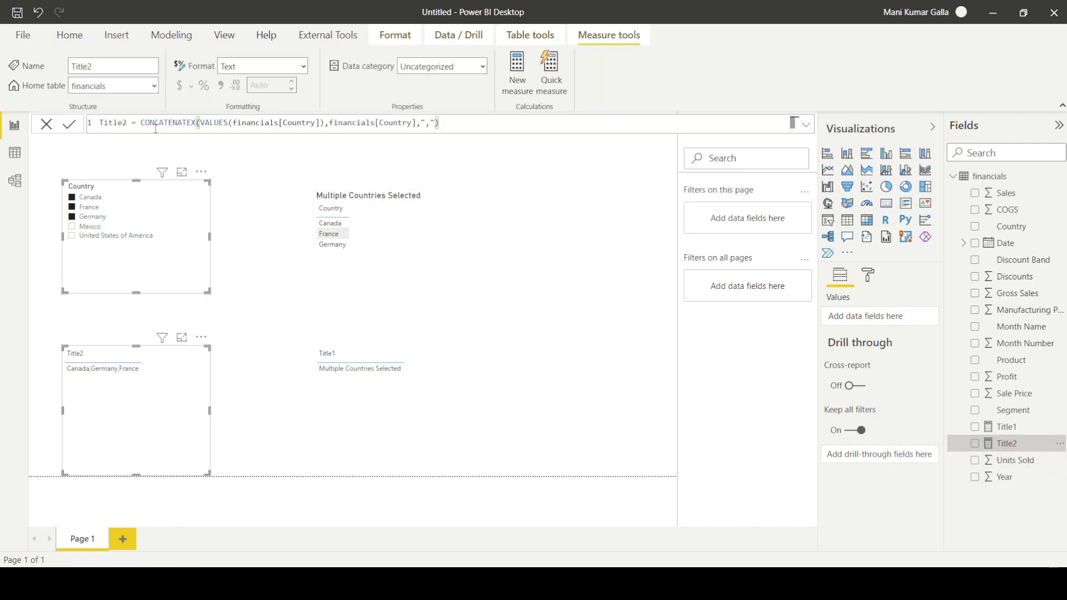
{"action": "left_click", "coordinate": [140, 123]}
{"action": "key", "text": "shift+Return"}
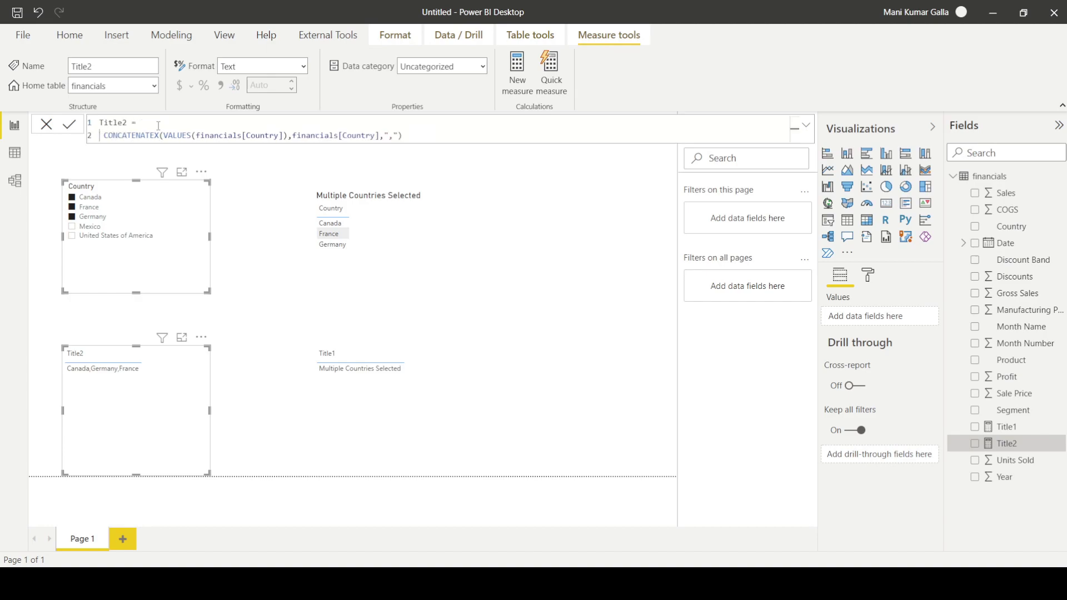
{"action": "type", "text": "IF("}
{"action": "type", "text": "DISTINCTCOUNT(financials[Country]"}
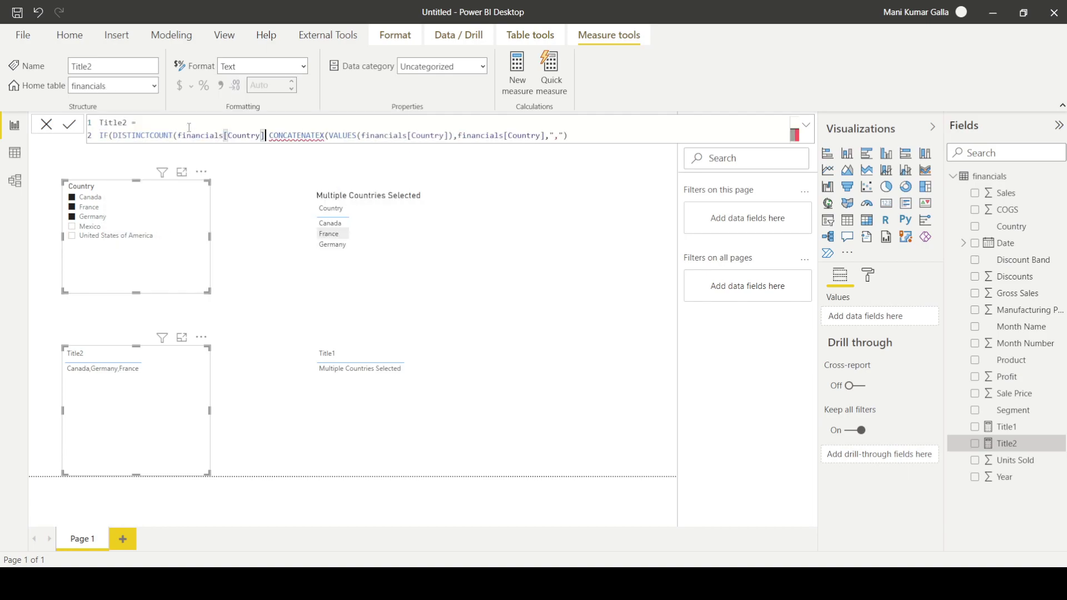
{"action": "type", "text": ")>2 "}
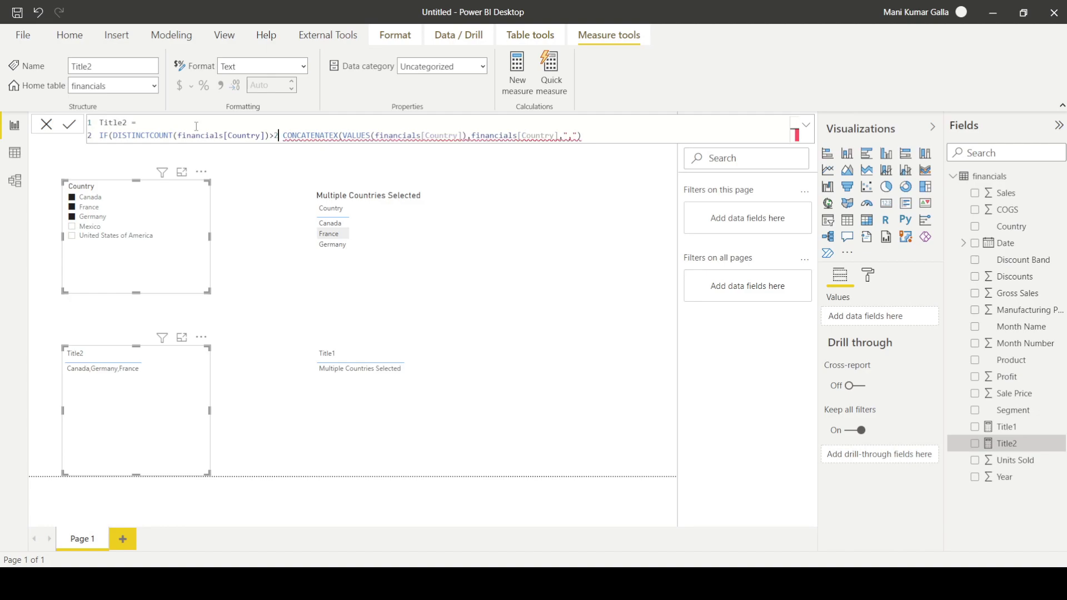
Step: Add "Multiple Countries selected" as the IF's true result in Title2 and make the CONCATENATEX expression its false result
{"action": "type", "text": ",\"\""}
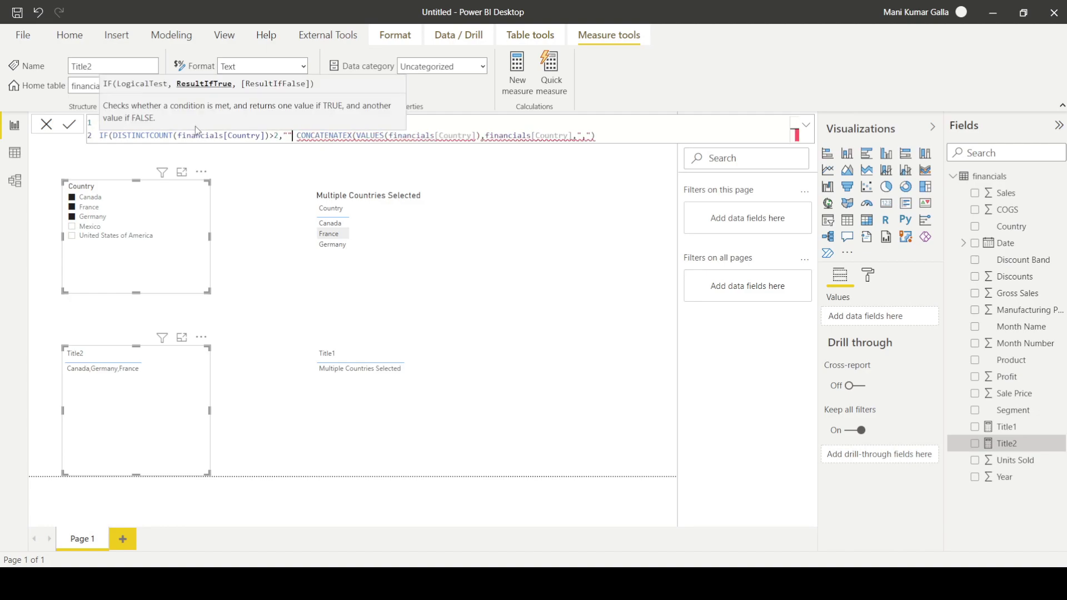
{"action": "key", "text": "Left"}
{"action": "type", "text": "Multiple Countries selected"}
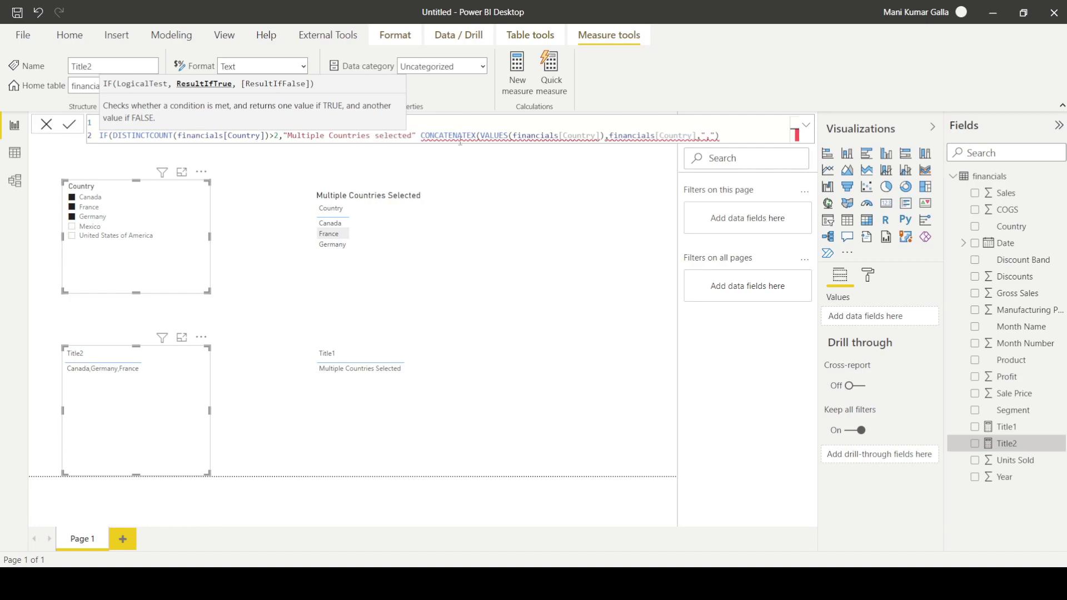
{"action": "left_click", "coordinate": [422, 138]}
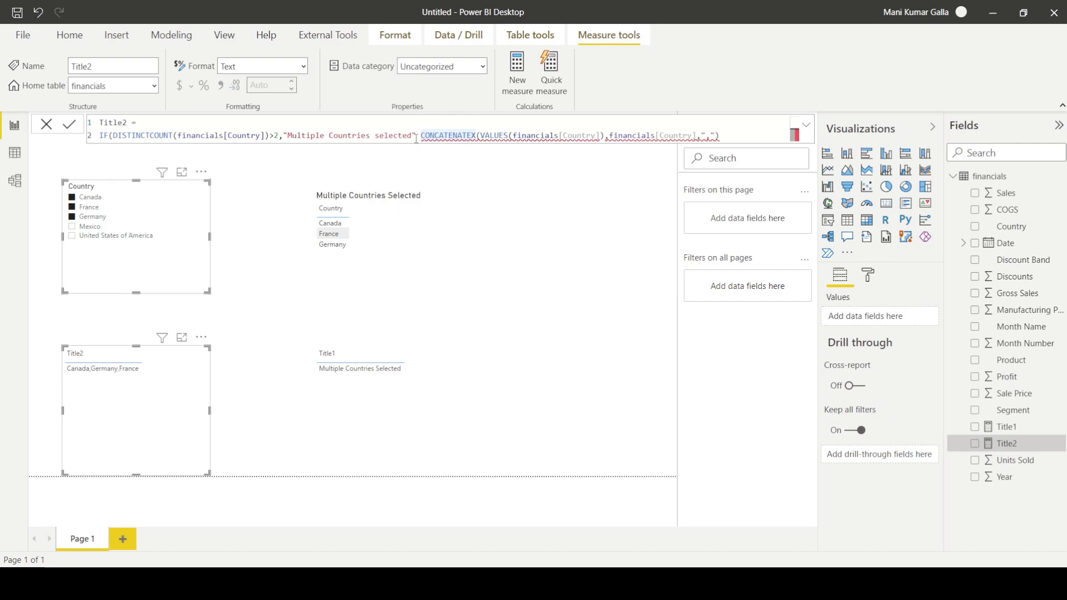
{"action": "type", "text": ","}
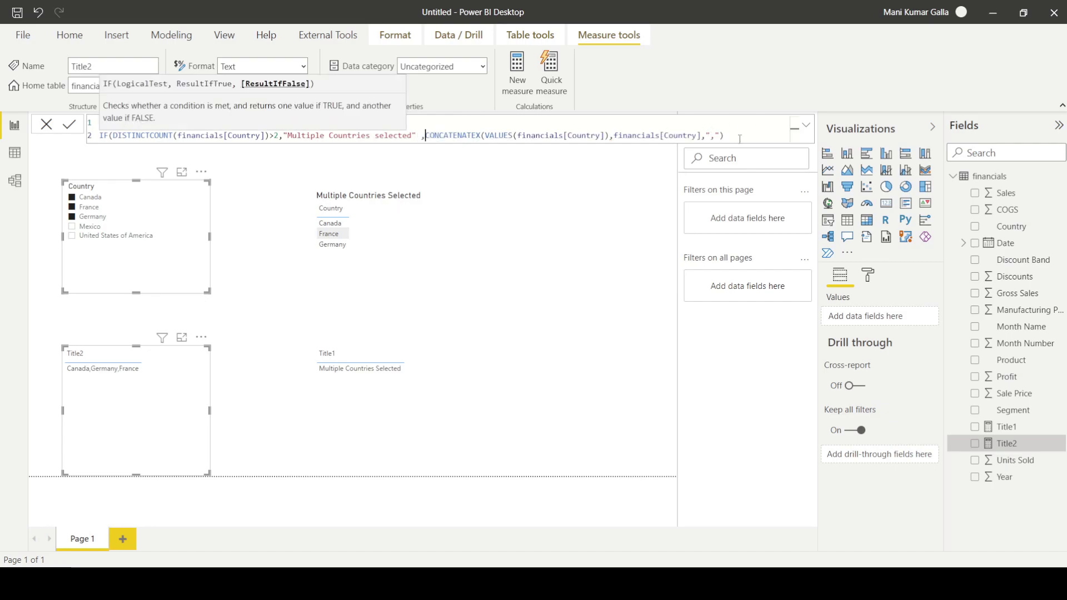
Step: Change the CONCATENATEX delimiter to " and ", close the IF's parenthesis, and commit the Title2 measure
{"action": "left_click", "coordinate": [731, 136]}
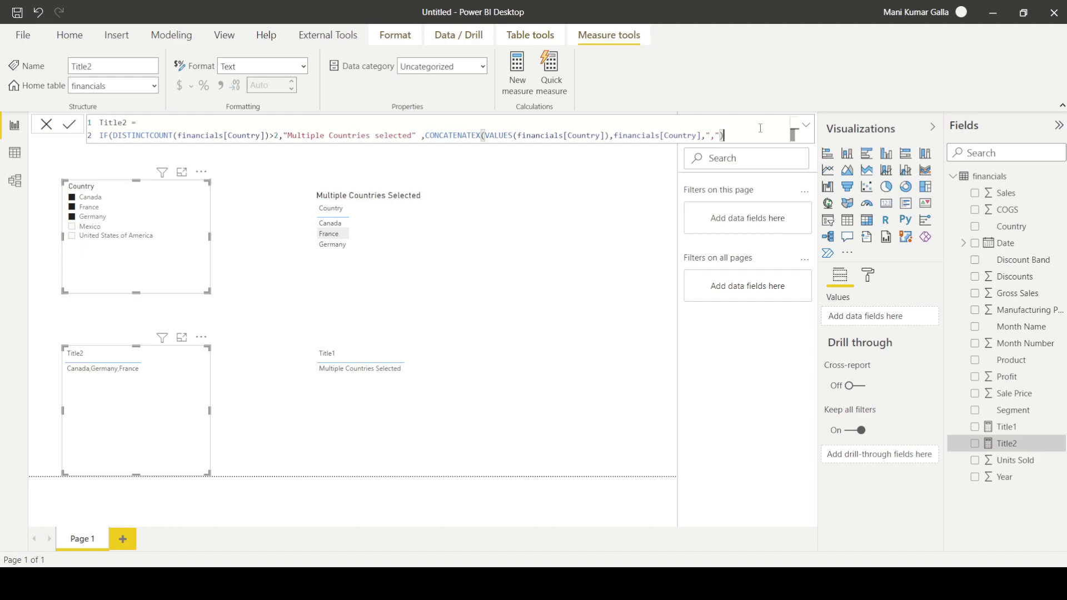
{"action": "left_click", "coordinate": [716, 136]}
{"action": "key", "text": "BackSpace"}
{"action": "type", "text": "and"}
{"action": "left_click", "coordinate": [754, 140]}
{"action": "type", "text": ")"}
{"action": "key", "text": "Return"}
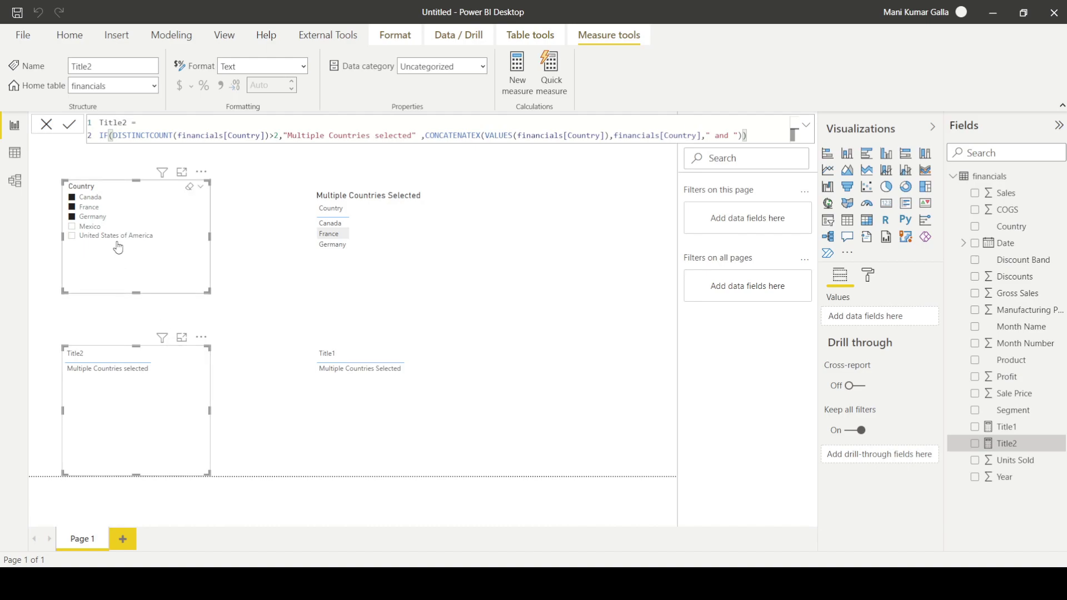
Step: Select only Canada and France in the Country slicer and check the text in the Title2 table
{"action": "left_click", "coordinate": [112, 368]}
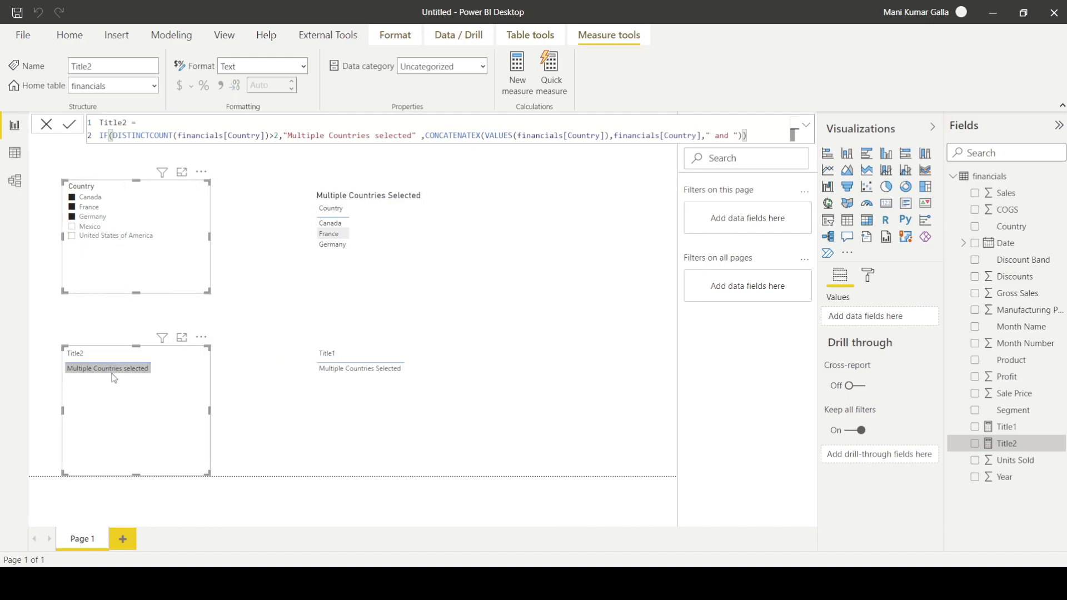
{"action": "left_click", "coordinate": [113, 375]}
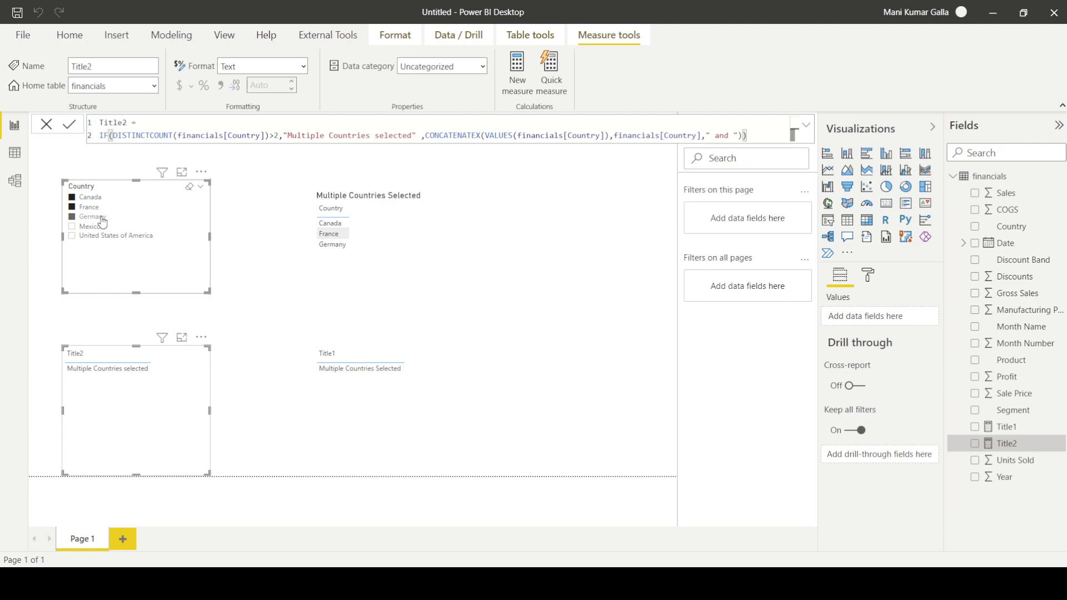
{"action": "left_click", "coordinate": [103, 220]}
{"action": "left_click", "coordinate": [95, 198]}
{"action": "left_click", "coordinate": [93, 207], "text": "ctrl"}
{"action": "left_click", "coordinate": [98, 370]}
{"action": "left_click", "coordinate": [98, 378]}
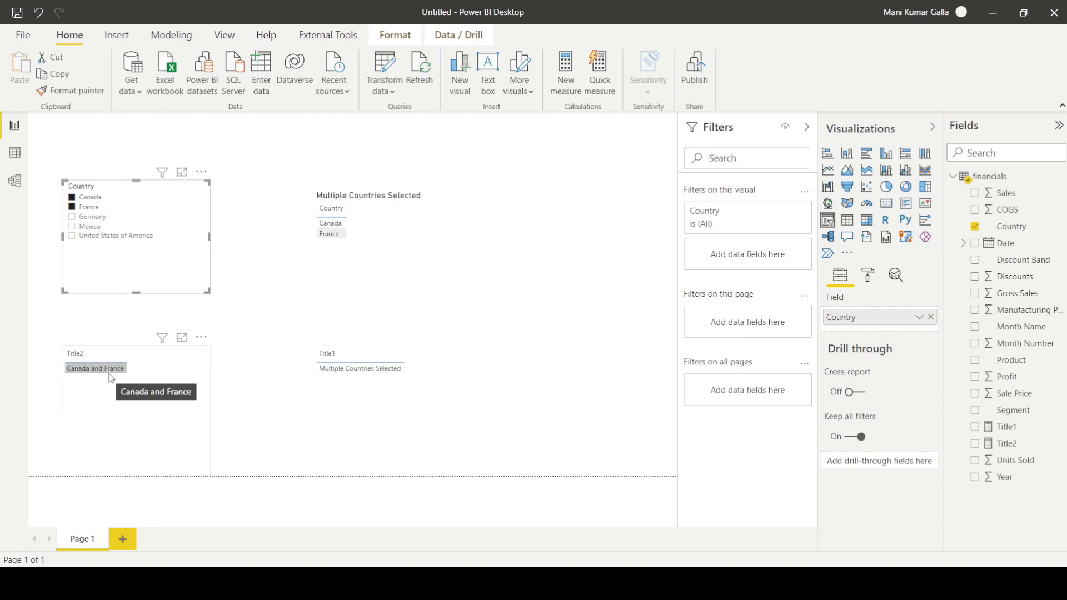
{"action": "left_click", "coordinate": [111, 378]}
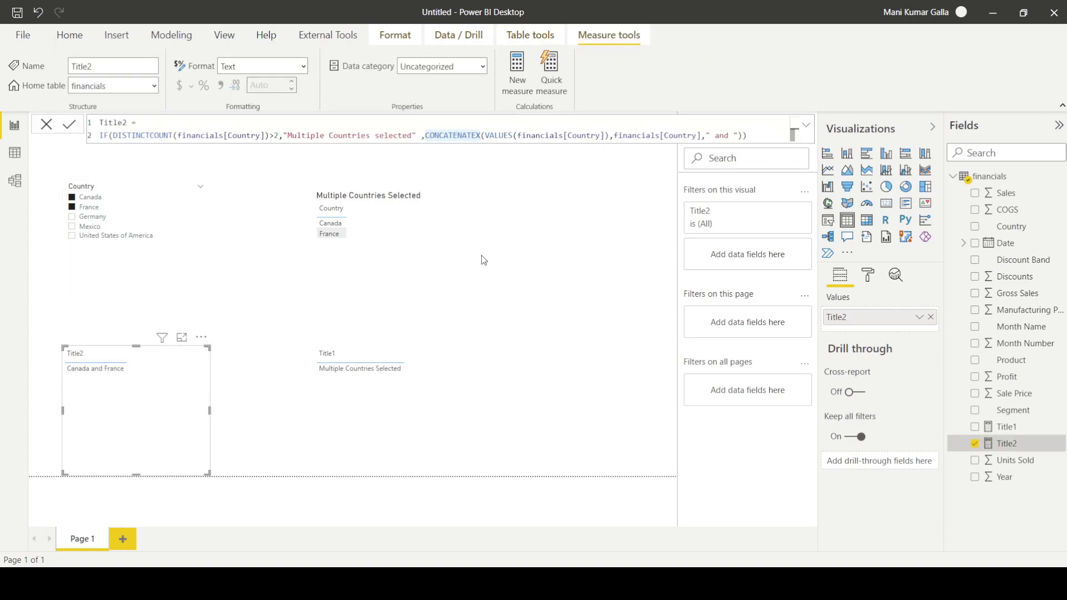
Step: Move the Country table visual slightly upward on the canvas, above the Title1 table
{"action": "left_click", "coordinate": [445, 244]}
{"action": "left_click", "coordinate": [528, 291]}
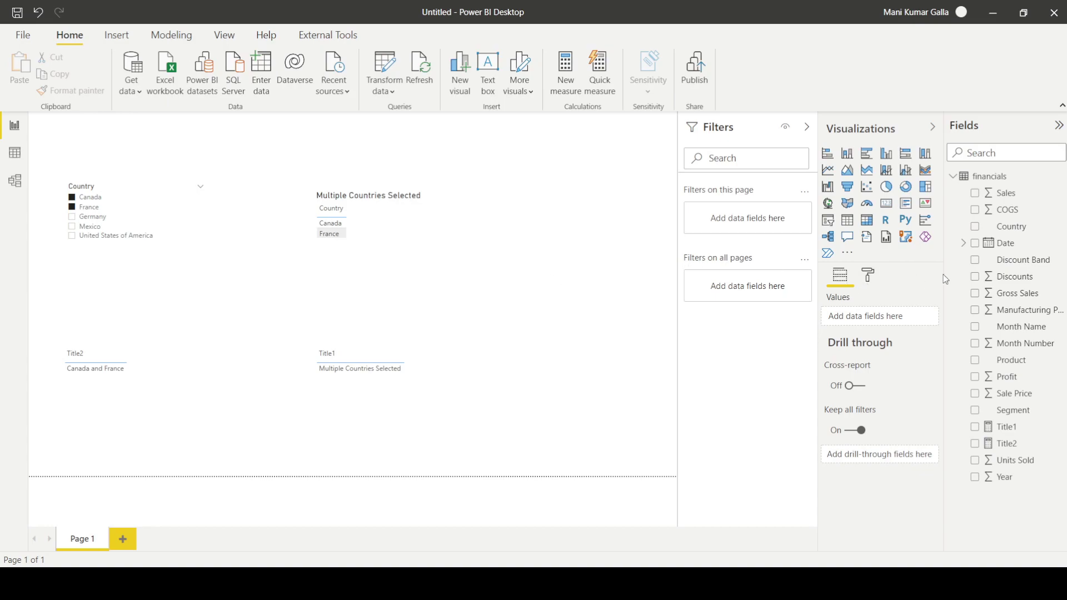
{"action": "left_click", "coordinate": [425, 297]}
{"action": "left_click_drag", "start_coordinate": [418, 258], "coordinate": [424, 229]}
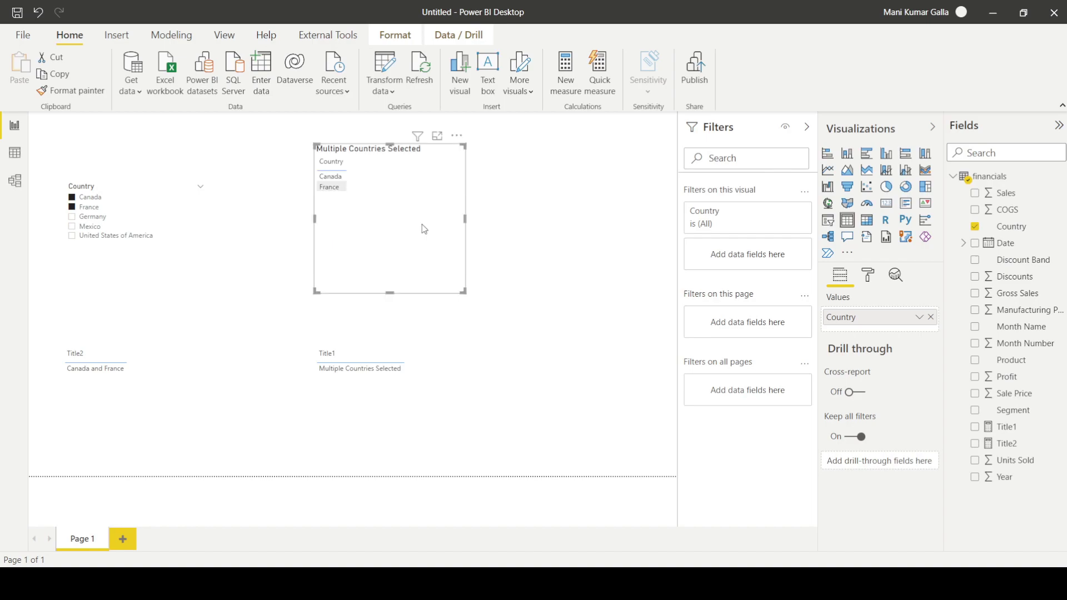